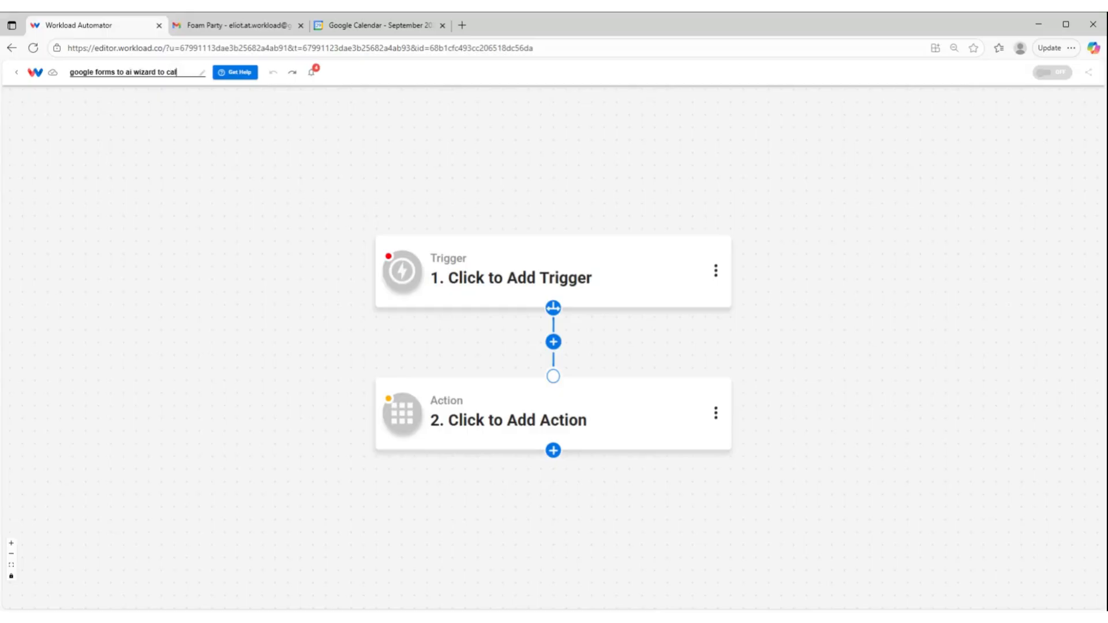
Name the workflow "google forms to ai wizard to calendar" and choose Google Forms as its trigger app
key(Return)
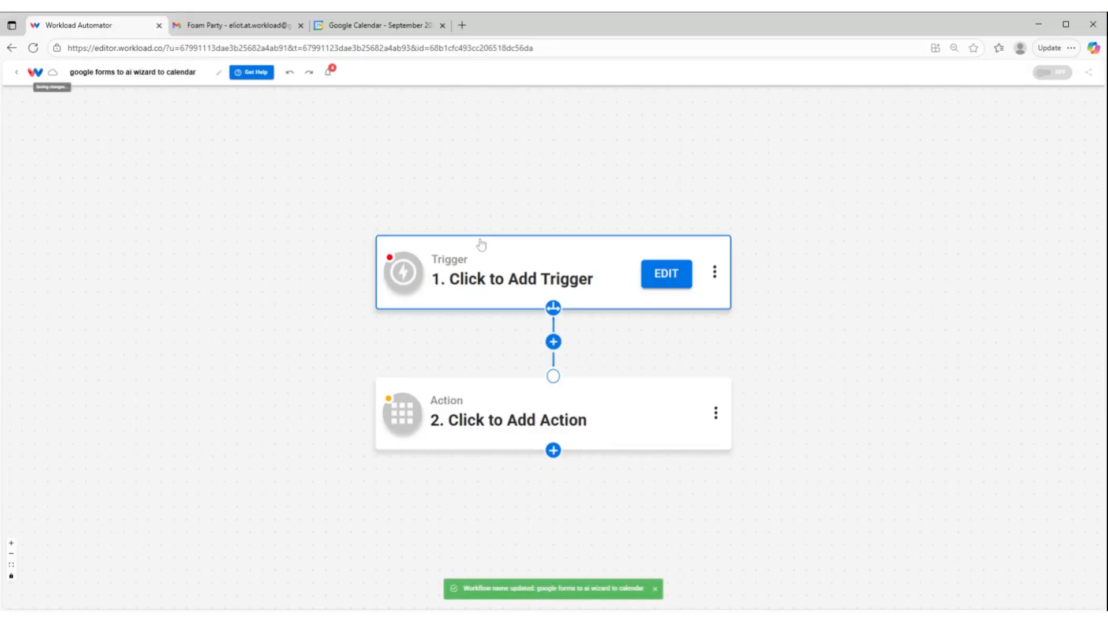
click(504, 270)
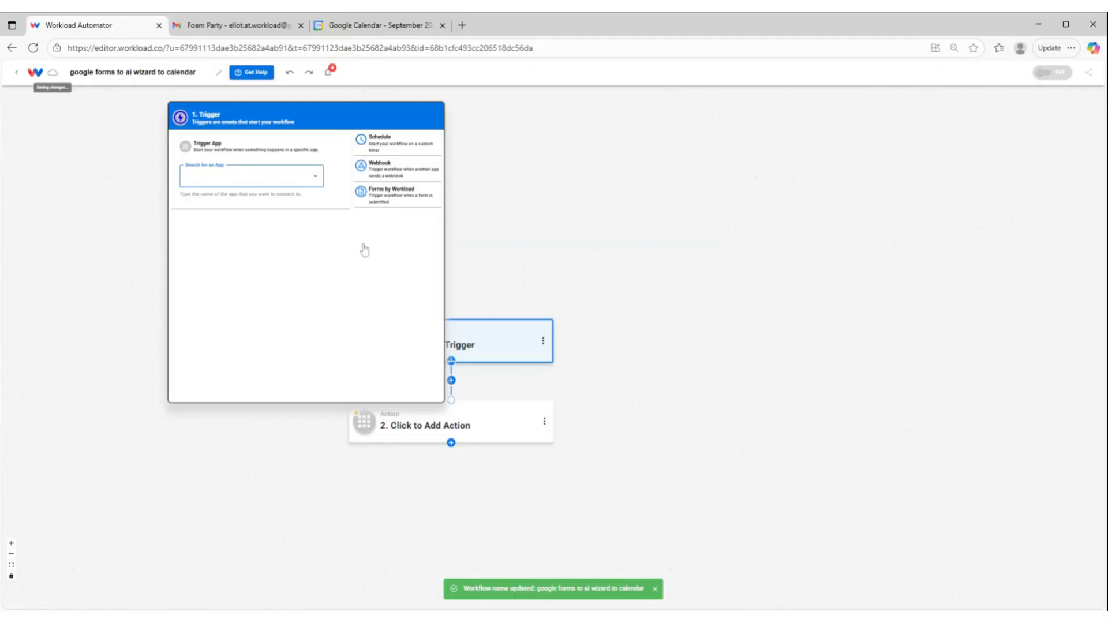
text(forms)
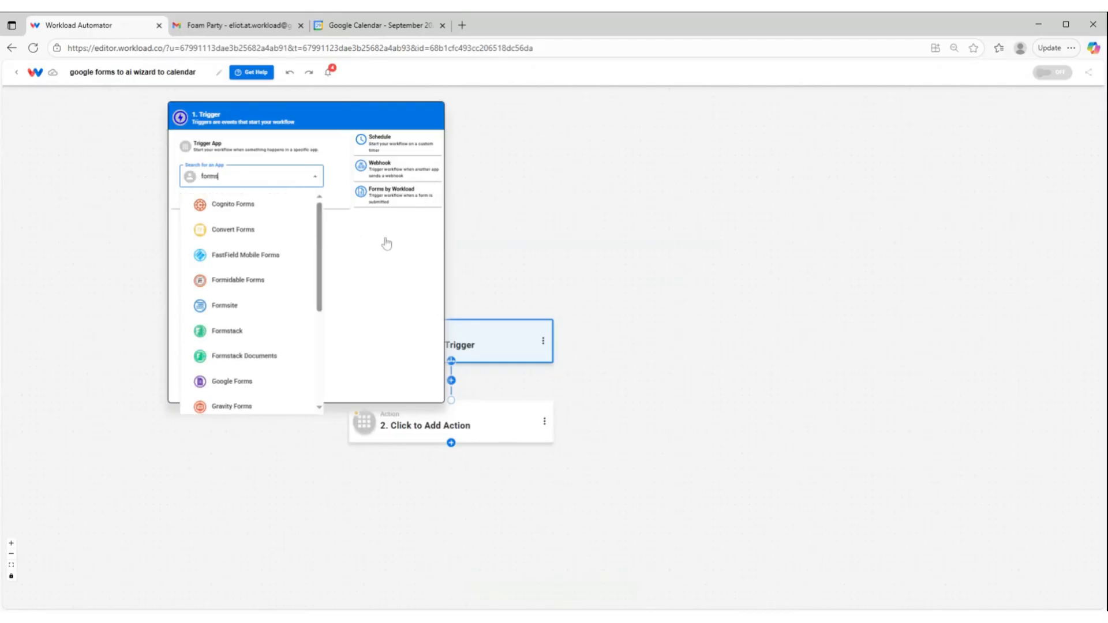
click(226, 383)
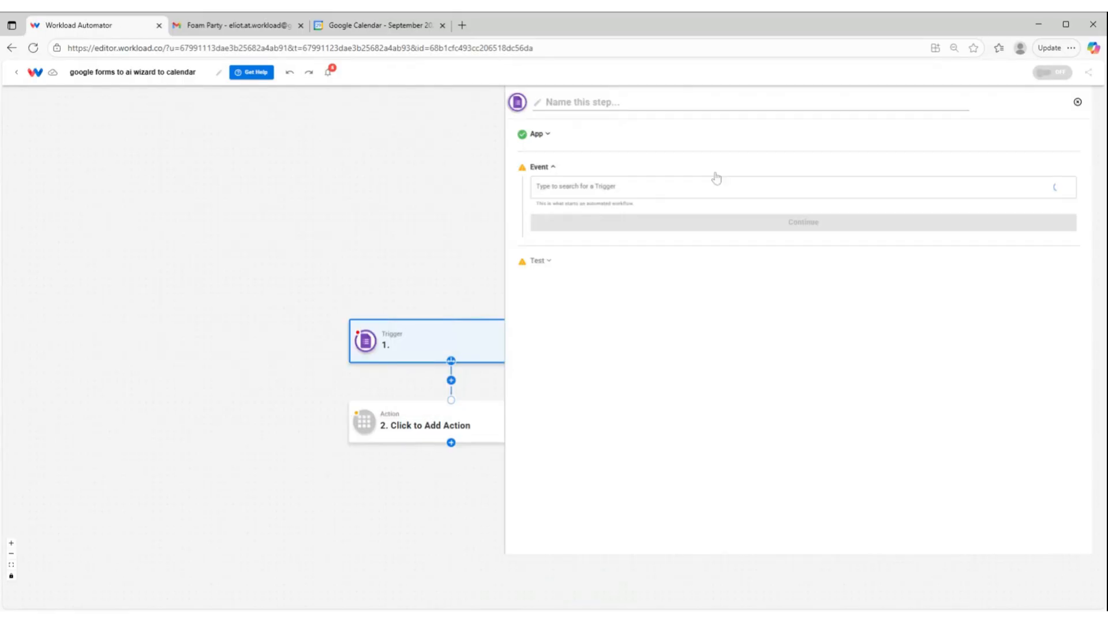
Set the trigger event to New Form Response and accept the connected Google Forms account
click(727, 186)
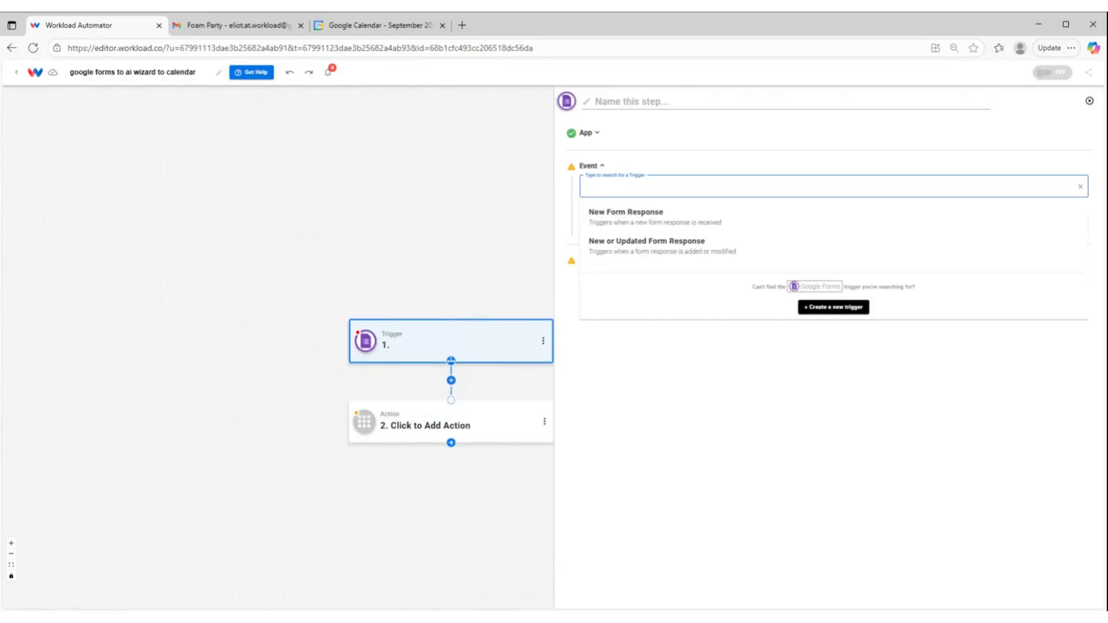
click(640, 216)
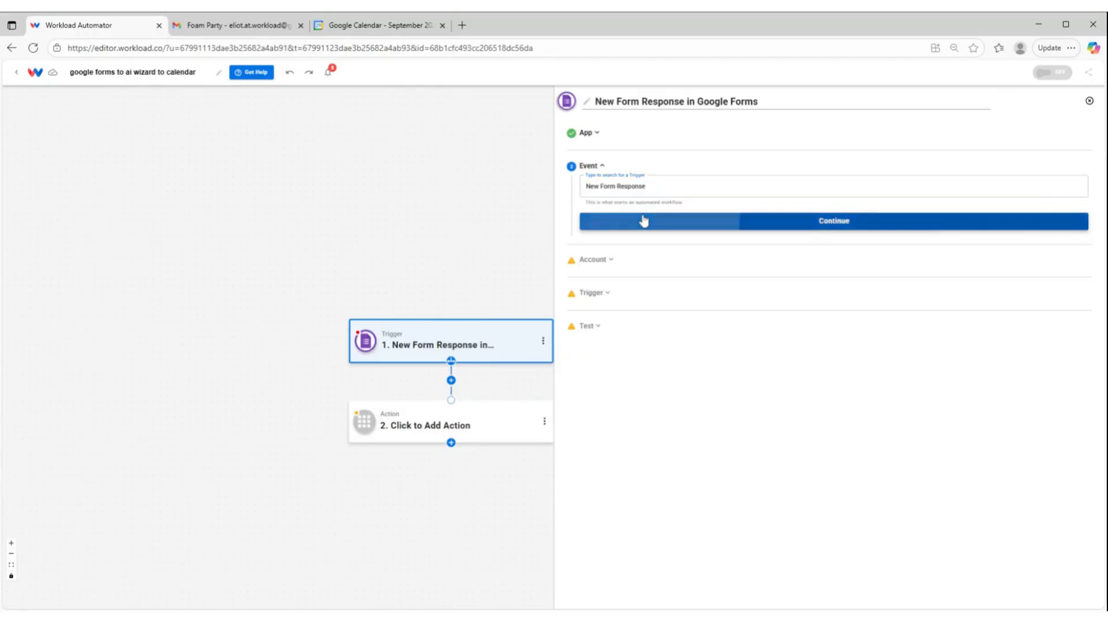
click(644, 221)
click(819, 279)
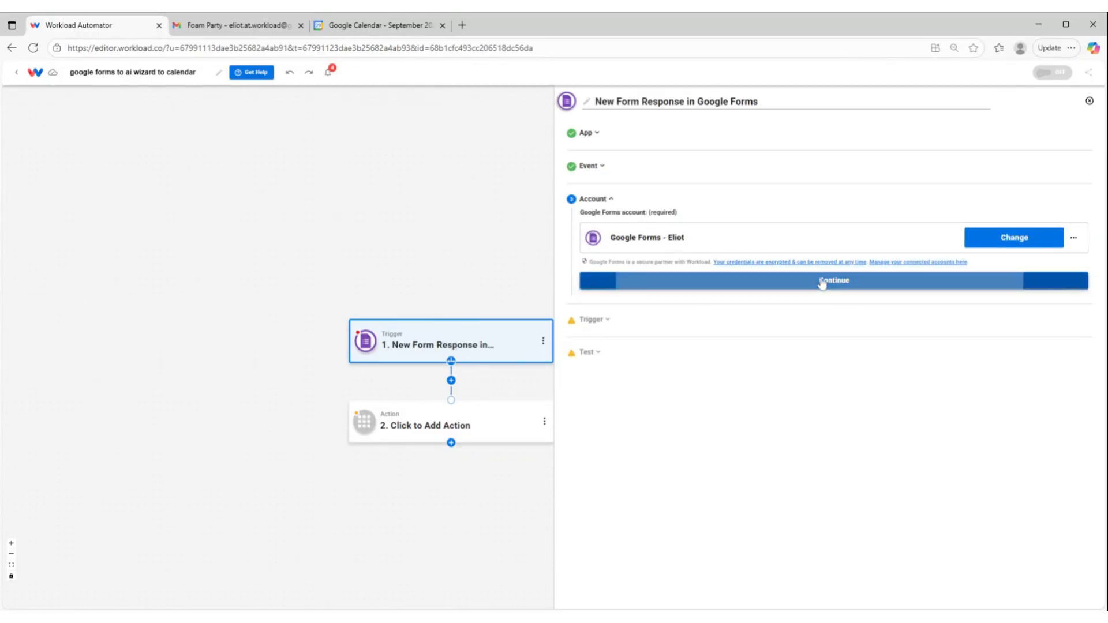
Choose the Interview Sign Up form for the trigger and test the trigger
click(676, 275)
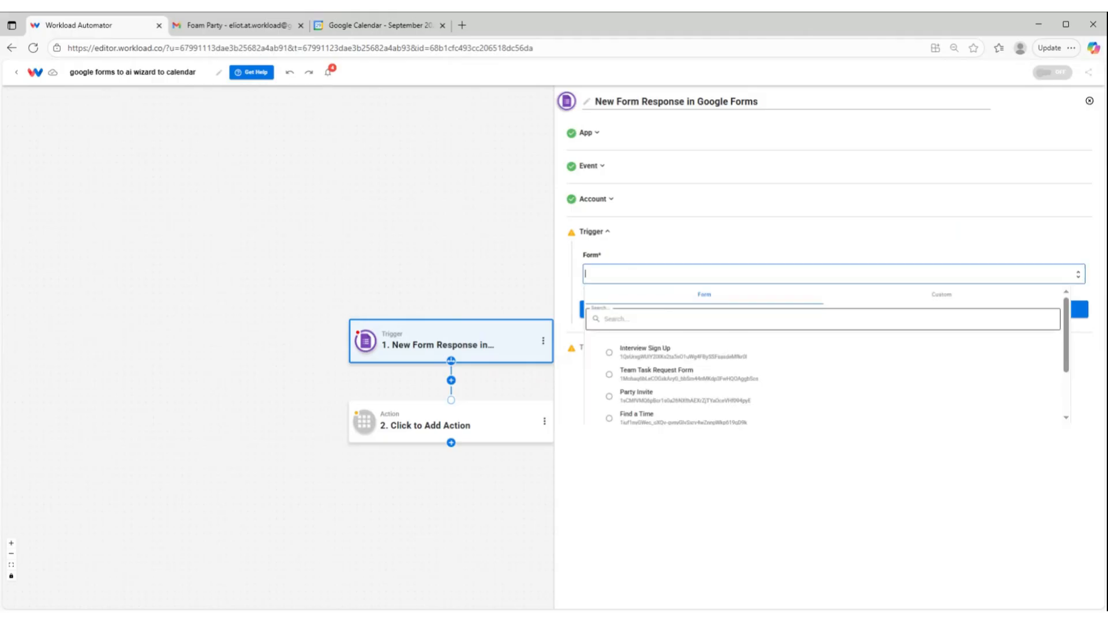
click(655, 353)
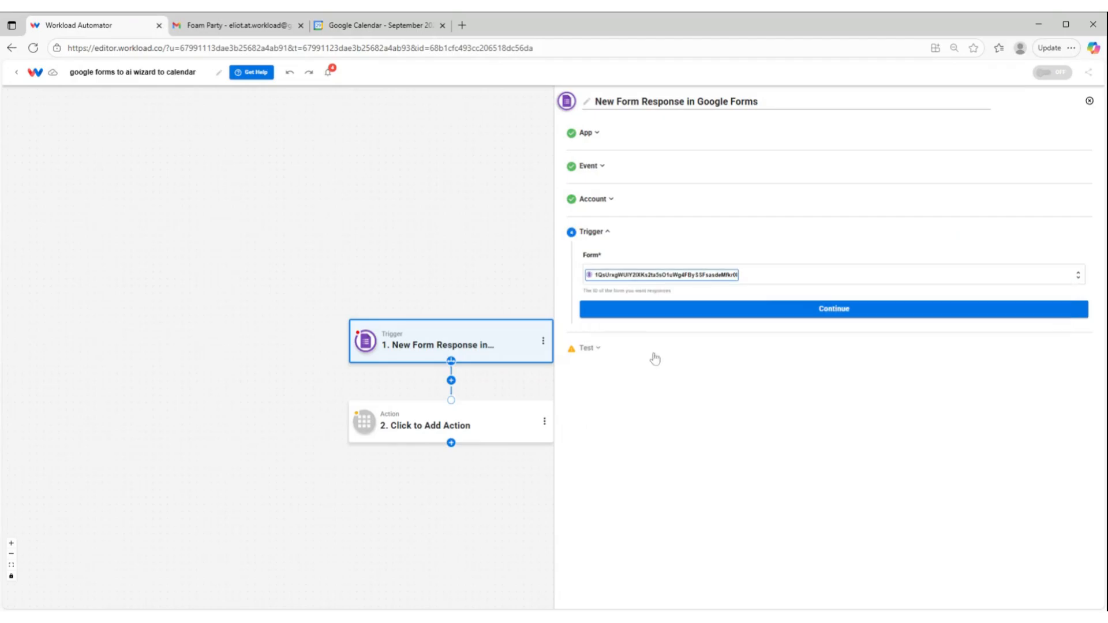
click(664, 315)
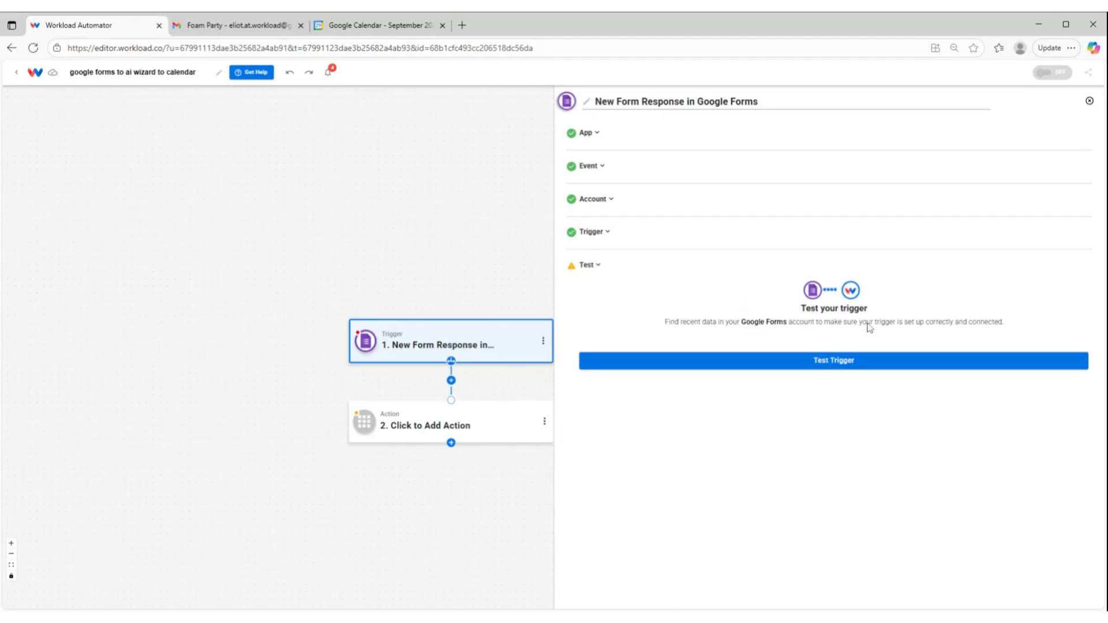
click(833, 361)
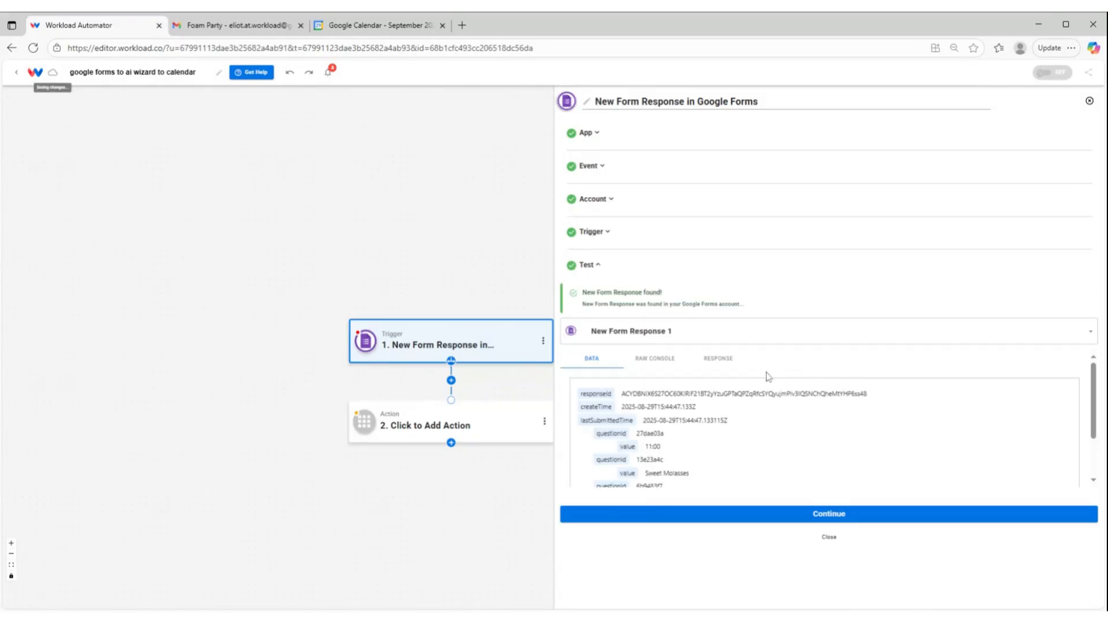
Examine the test form response's question IDs and answer values, both as formatted data and in the raw console output
scroll(726, 409, down, 2)
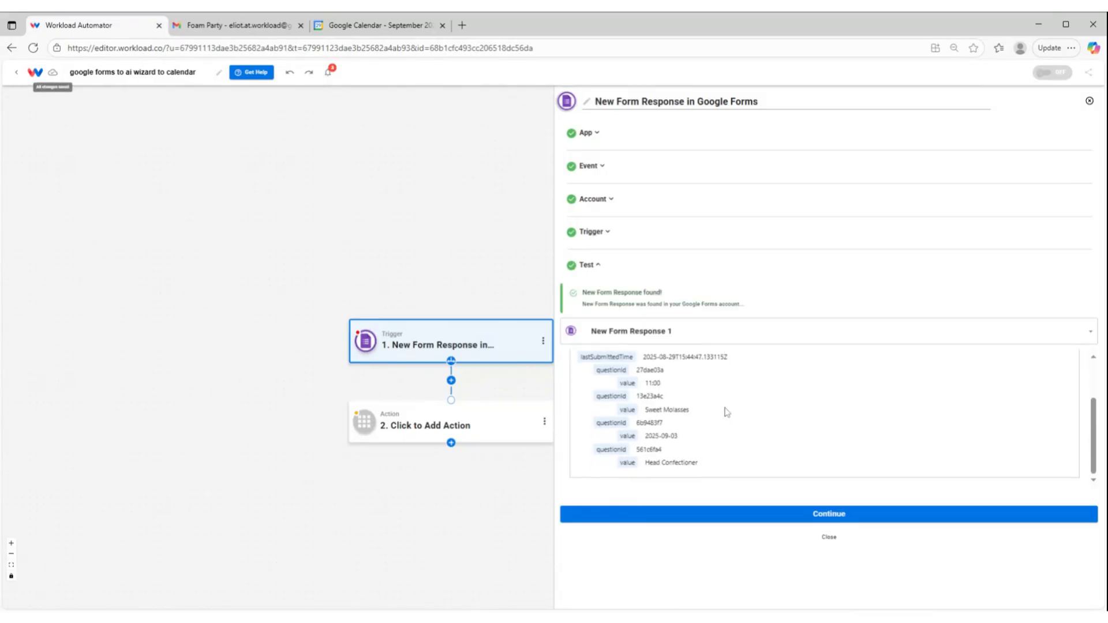
scroll(737, 420, up, 2)
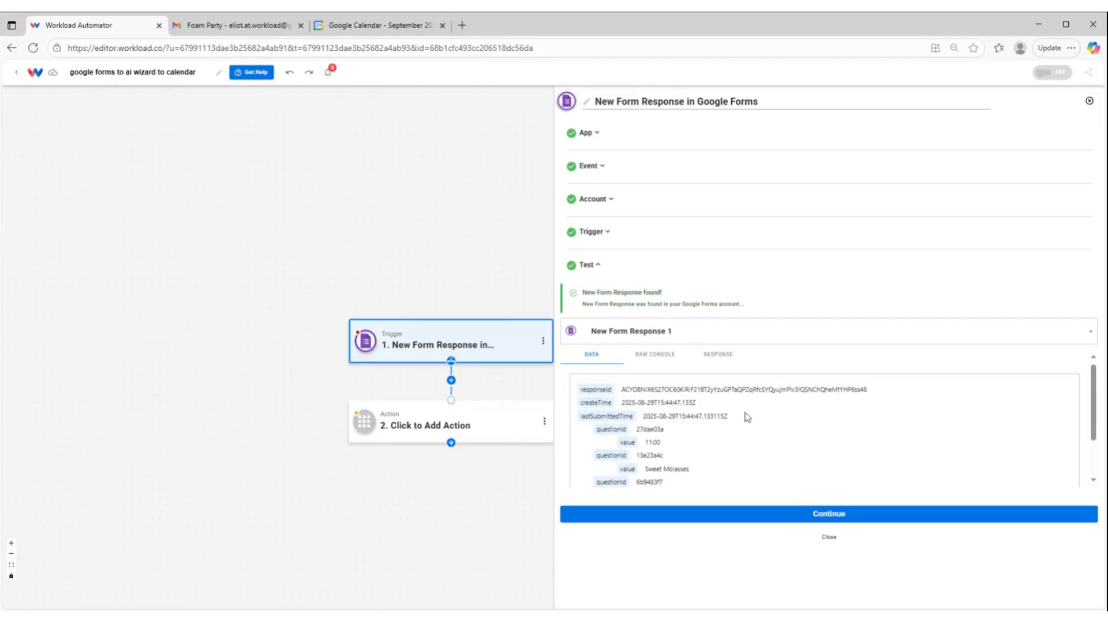
scroll(758, 470, down, 2)
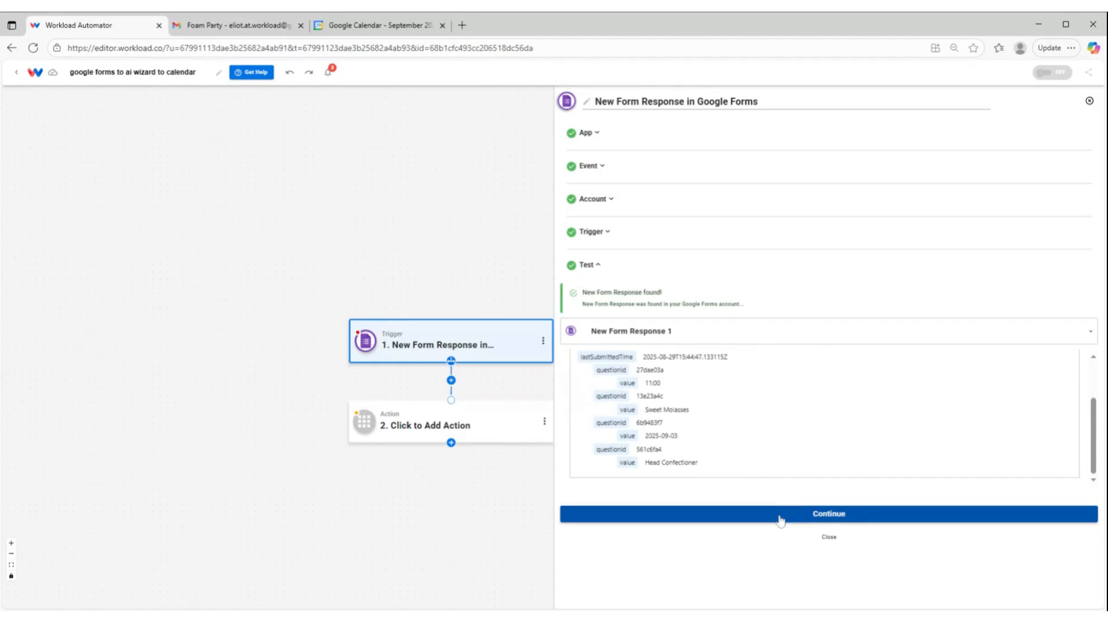
scroll(756, 423, up, 3)
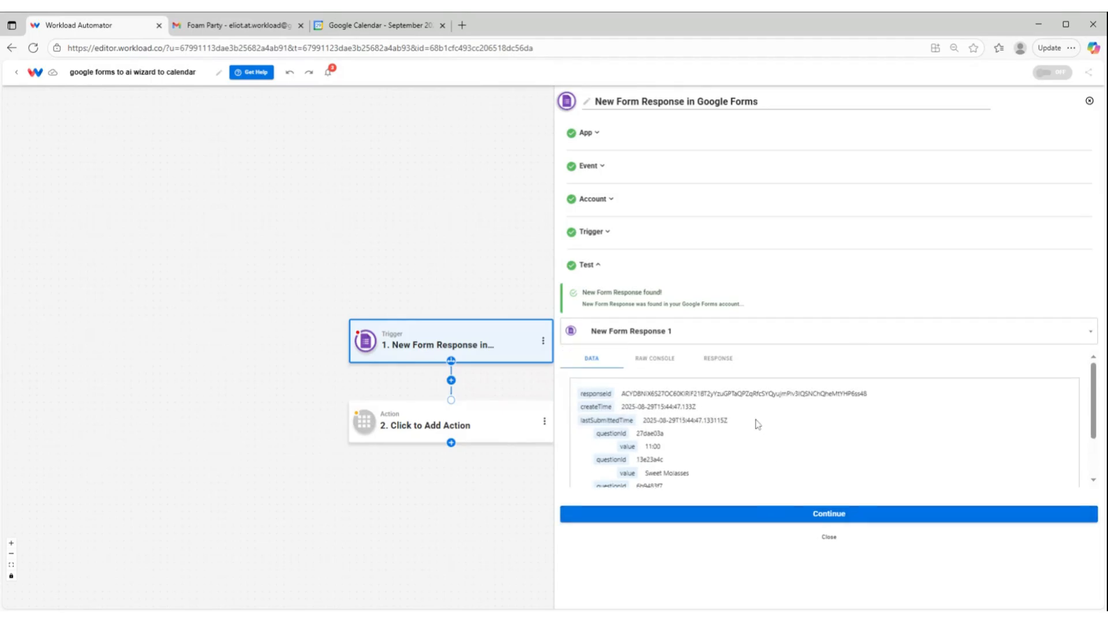
click(655, 359)
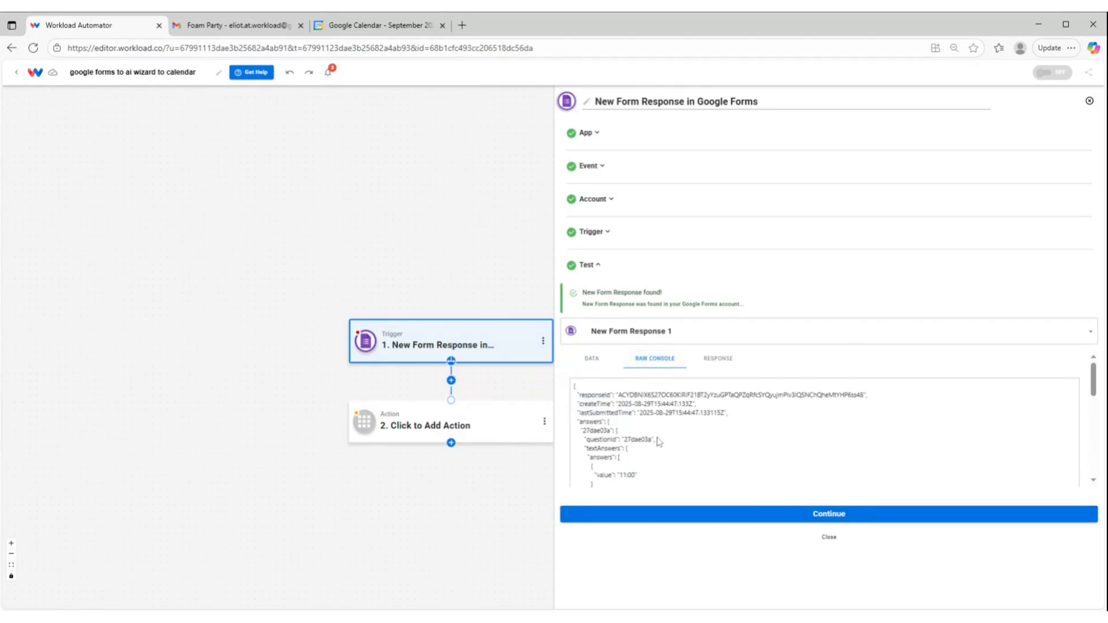
scroll(659, 443, down, 2)
scroll(639, 435, down, 2)
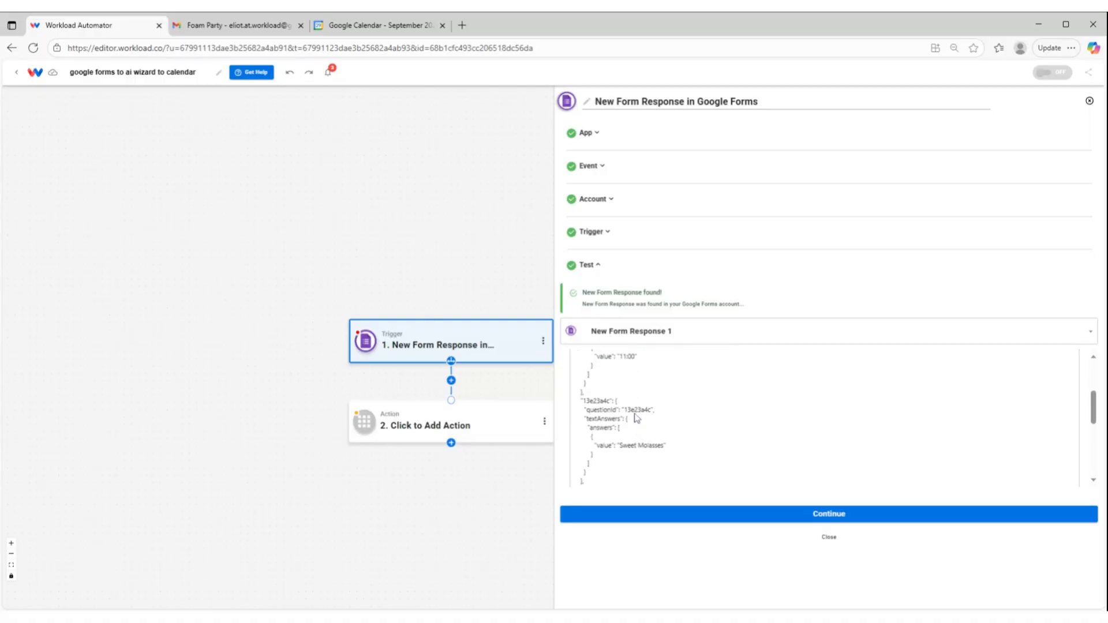
scroll(639, 435, down, 2)
scroll(629, 427, up, 5)
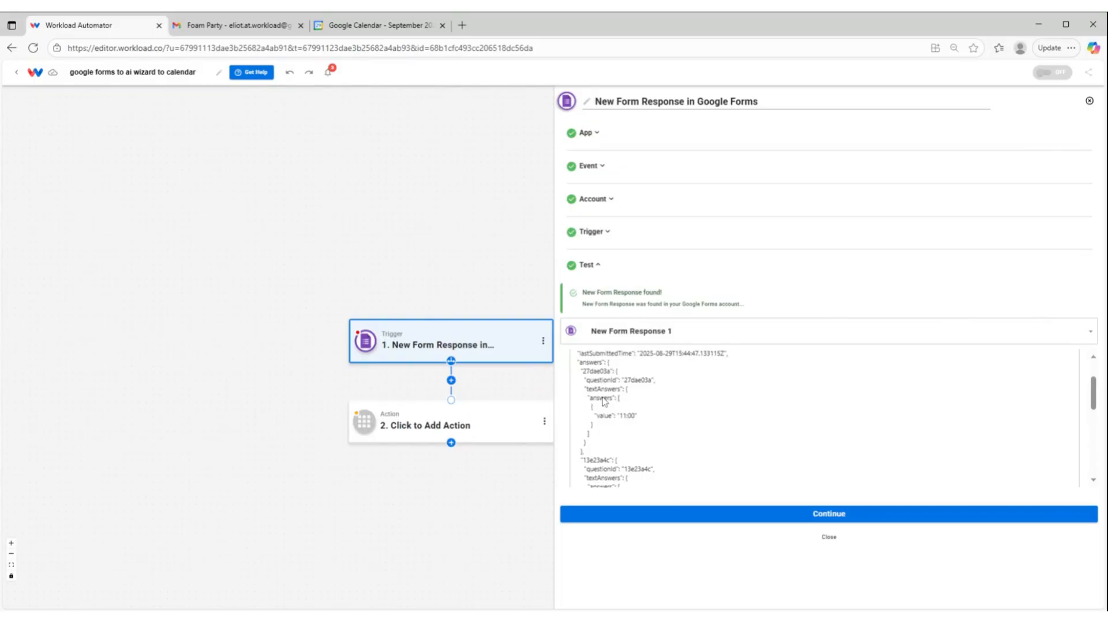
scroll(641, 418, down, 5)
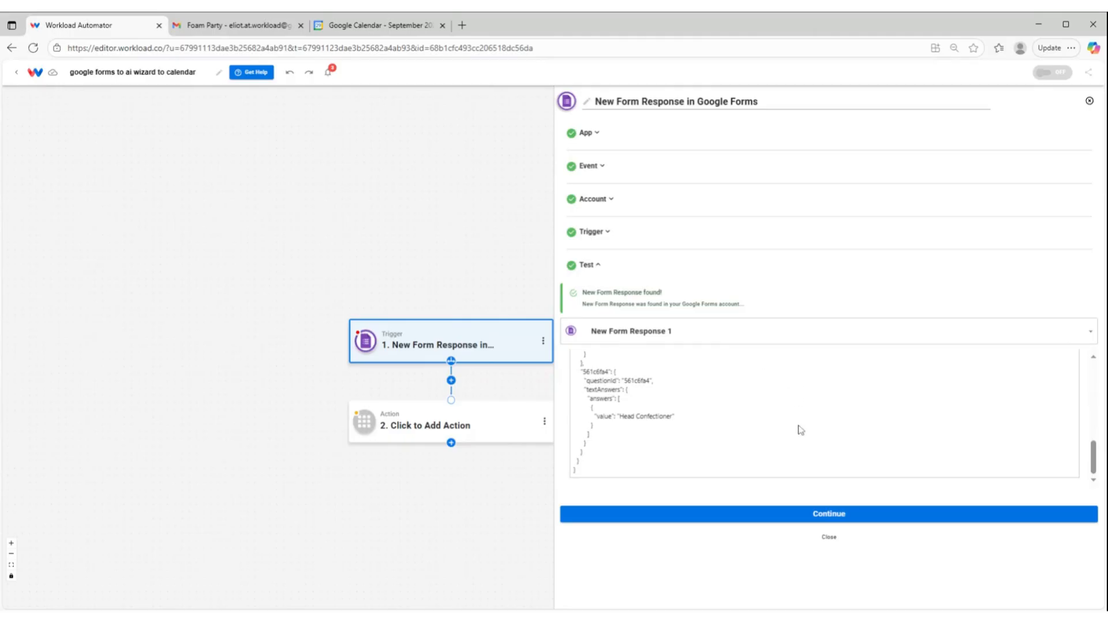
Set up the second workflow step with the AI Wizard by Workload tool and its Prompt Your Data event
click(821, 521)
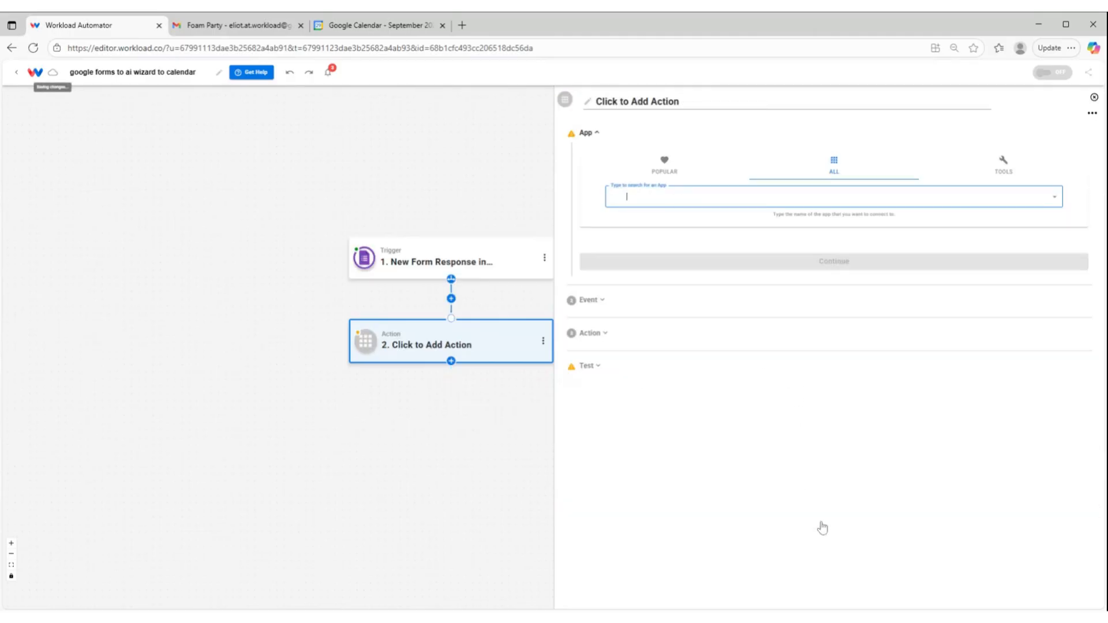
click(1010, 169)
click(635, 196)
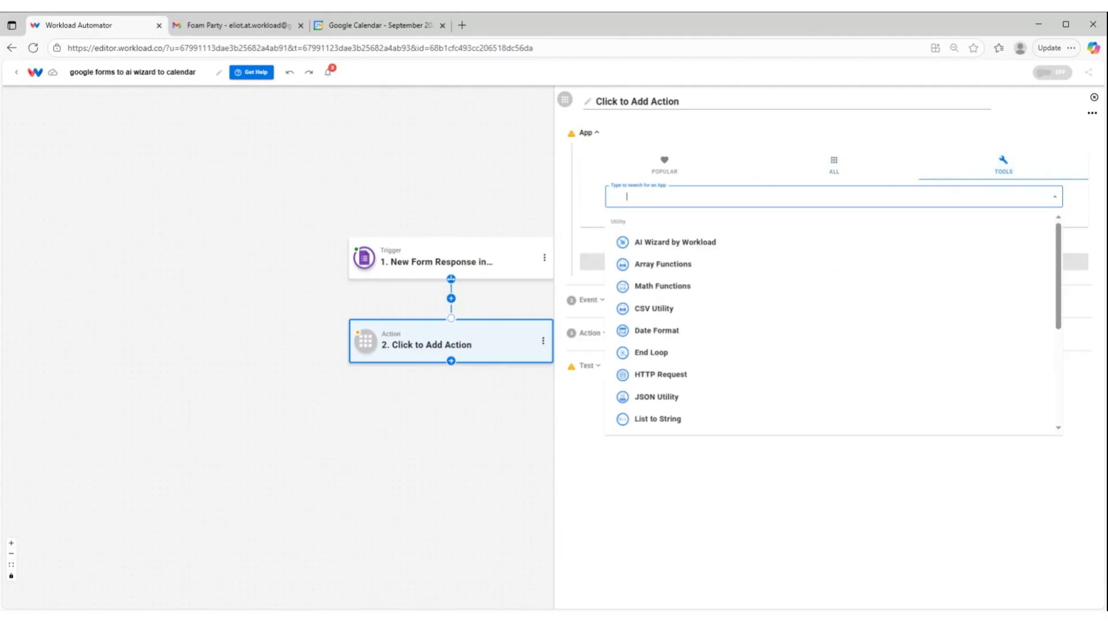
click(646, 241)
click(618, 188)
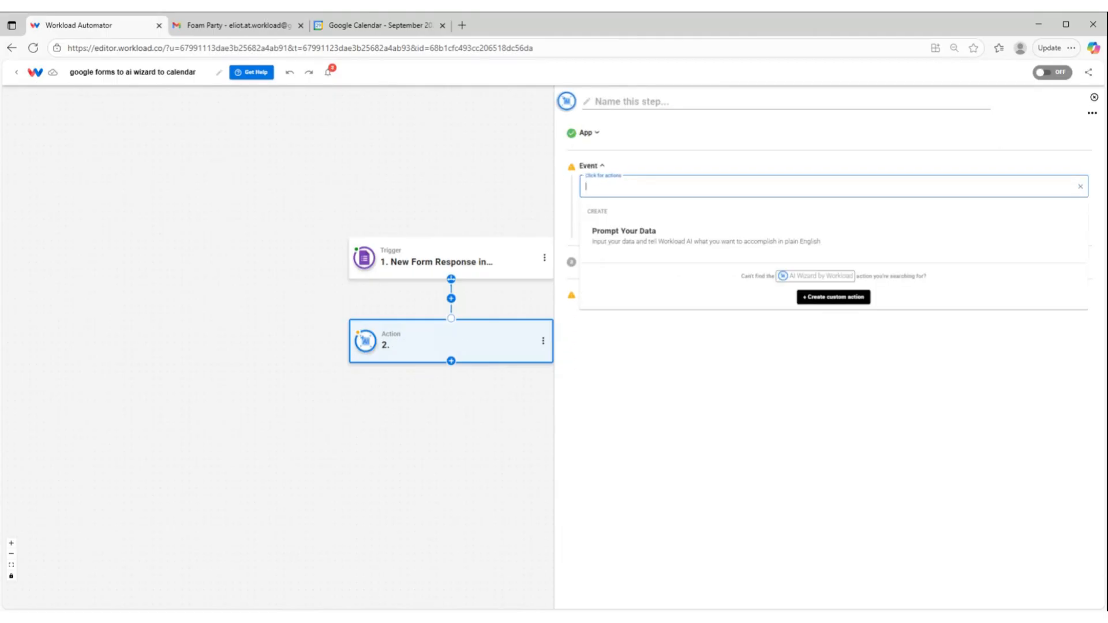
click(643, 234)
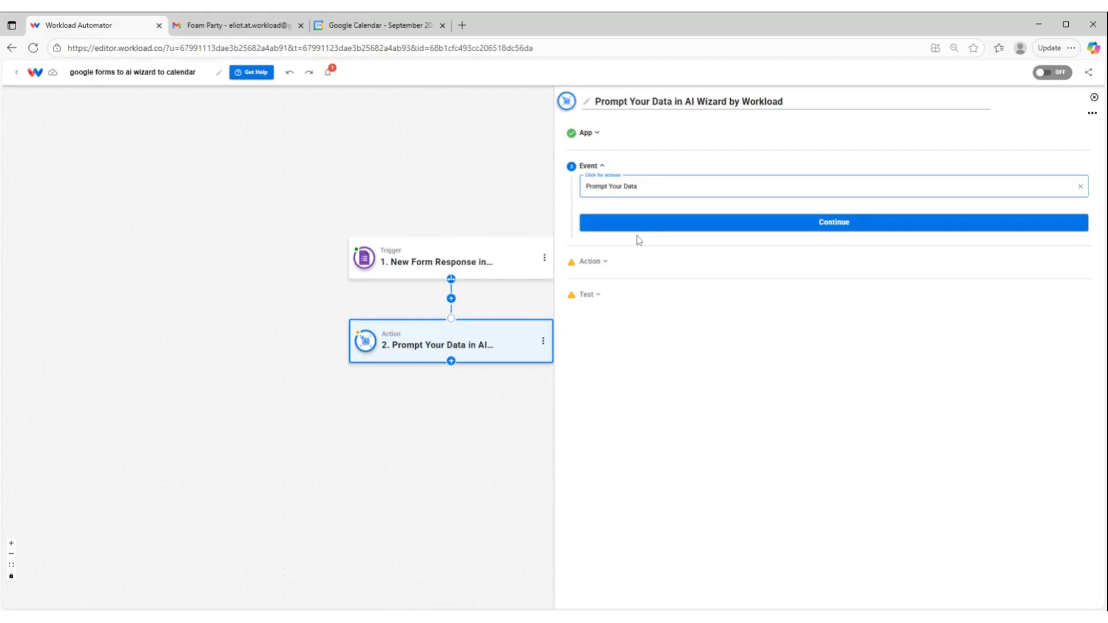
click(643, 234)
Map the whole answers object from the Google Forms response into the AI Wizard's Input Data
click(632, 260)
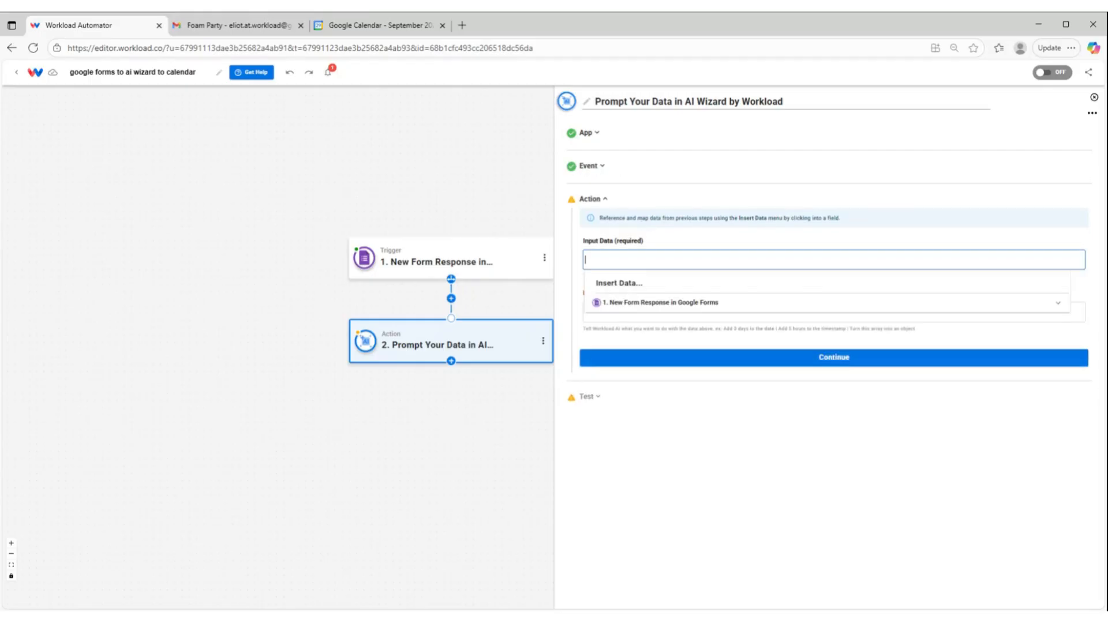
click(630, 304)
scroll(649, 346, down, 1)
click(649, 342)
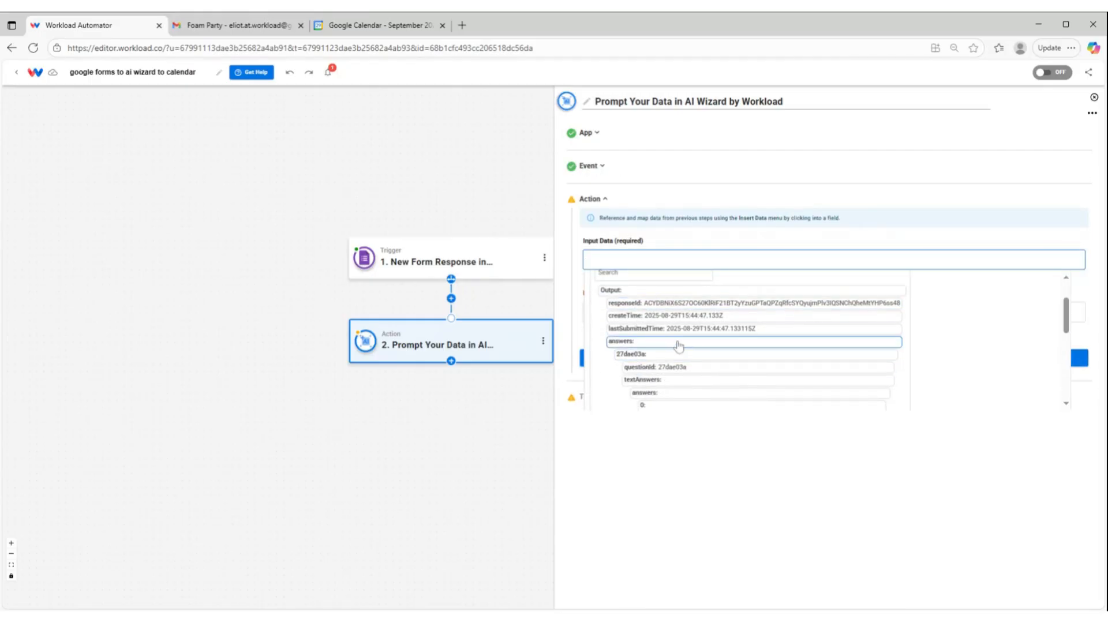
click(637, 342)
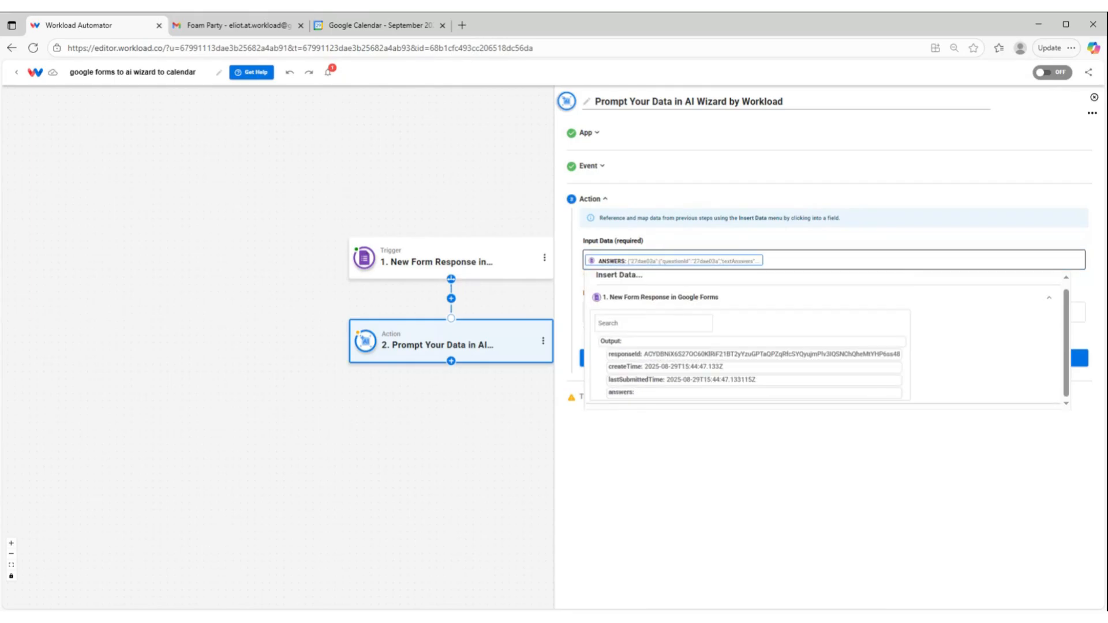
click(647, 241)
Set the AI Wizard prompt to 'pull out the "answers" and create a separate response' and test the action
click(646, 312)
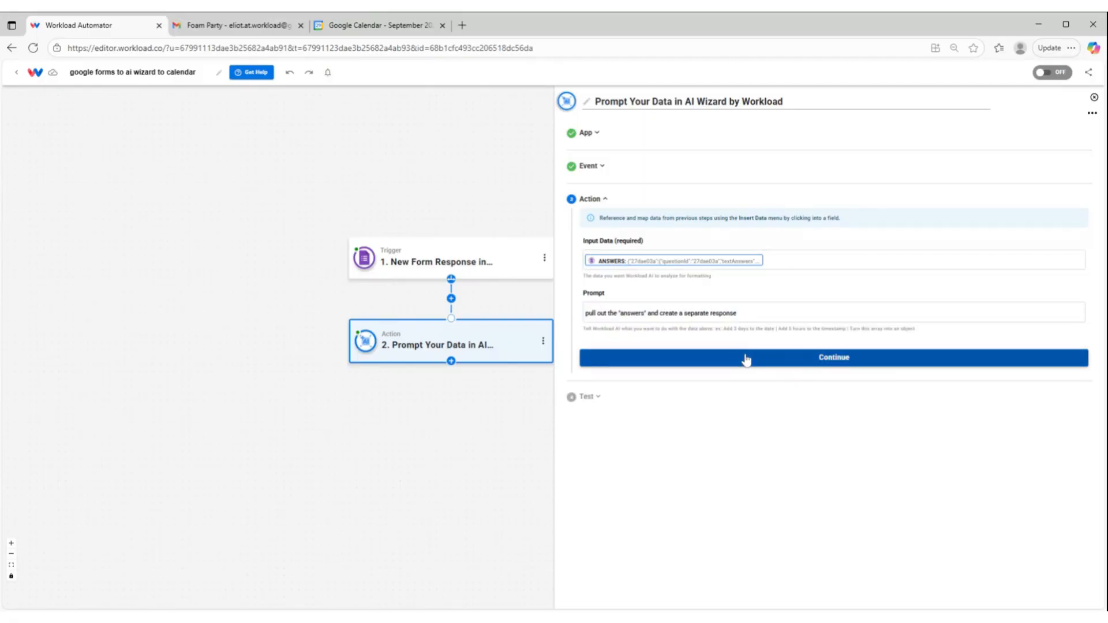
click(744, 363)
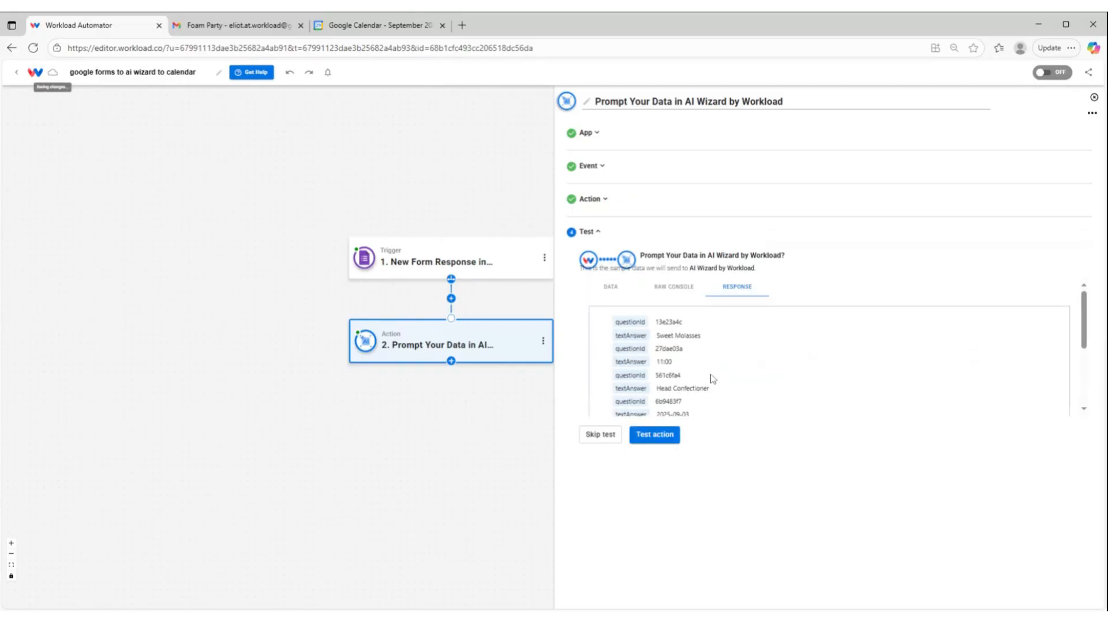
click(672, 438)
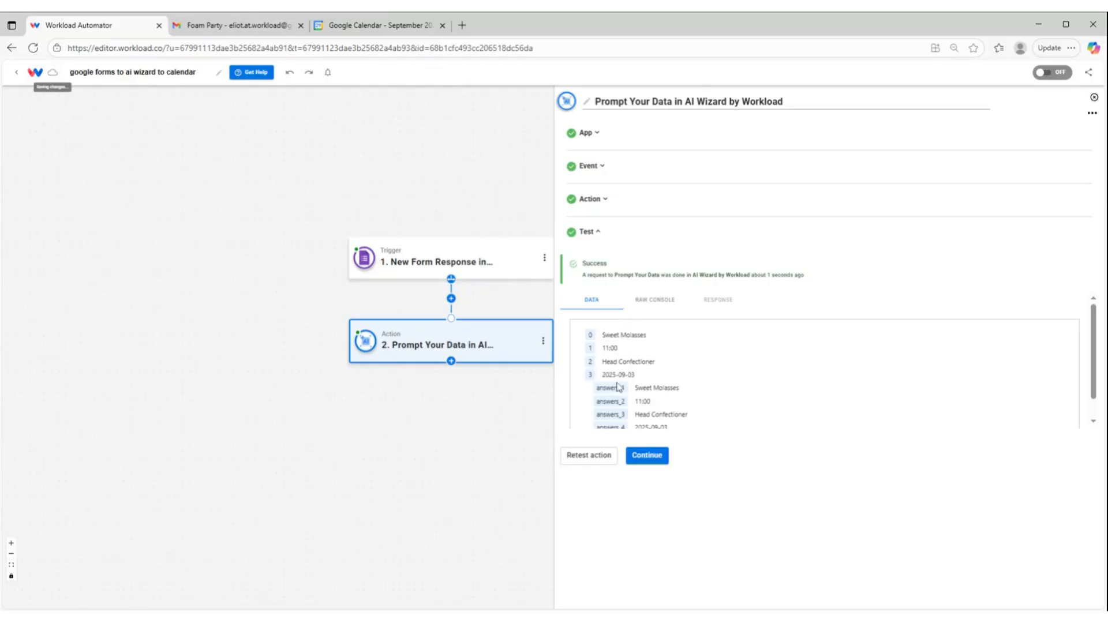
click(648, 458)
Add a third workflow step using Google Calendar's Quick Add Event action and accept the connected calendar account
click(553, 450)
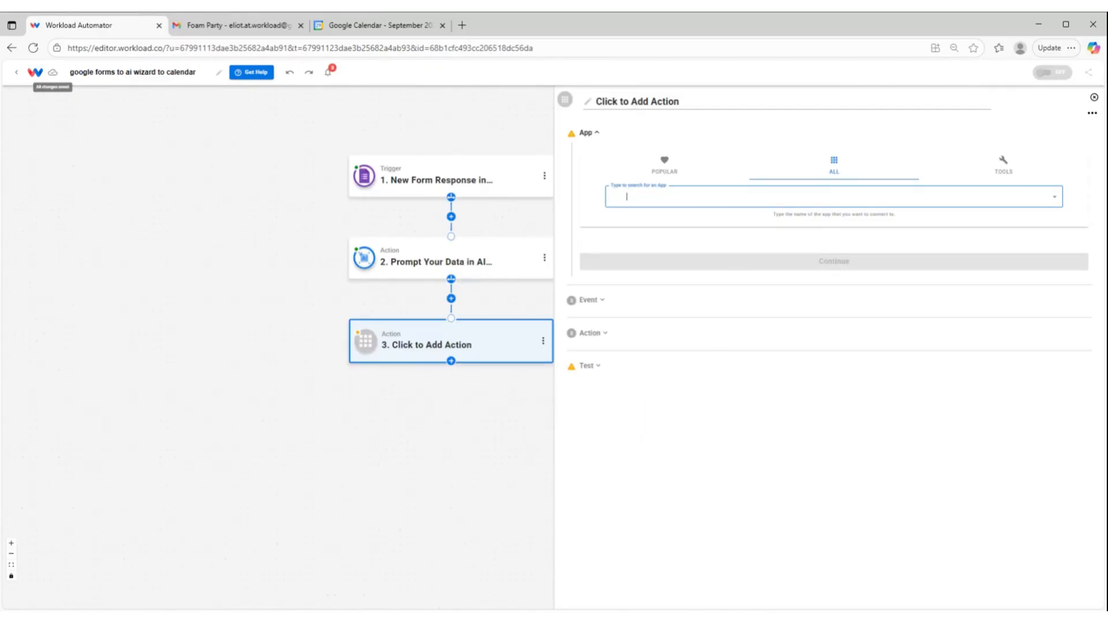
text(cale)
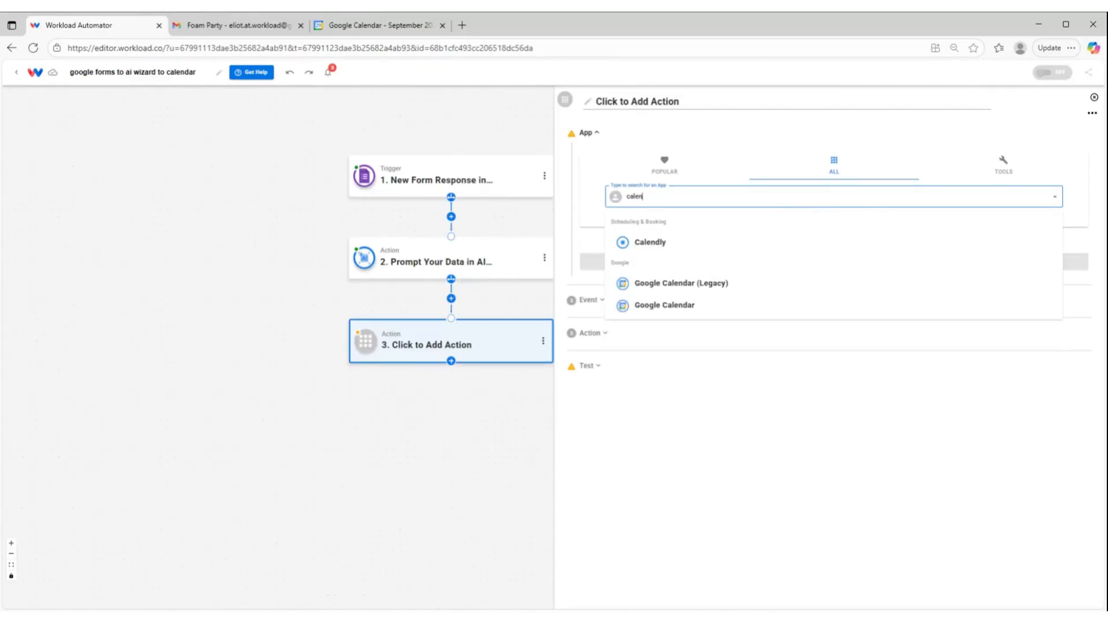
text(n)
click(684, 305)
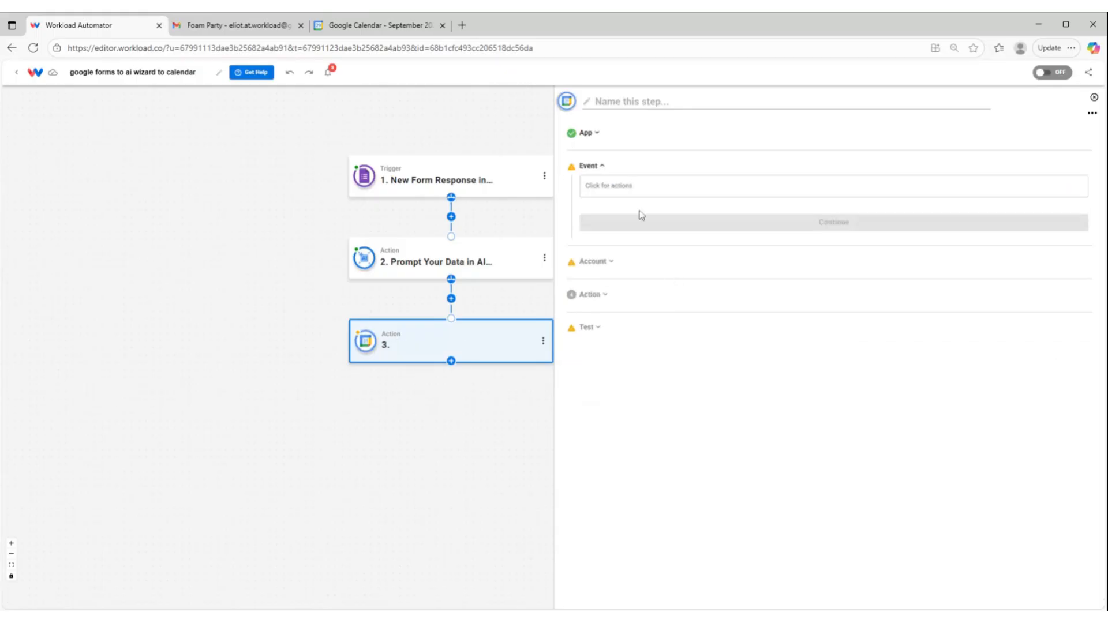
click(640, 186)
click(645, 295)
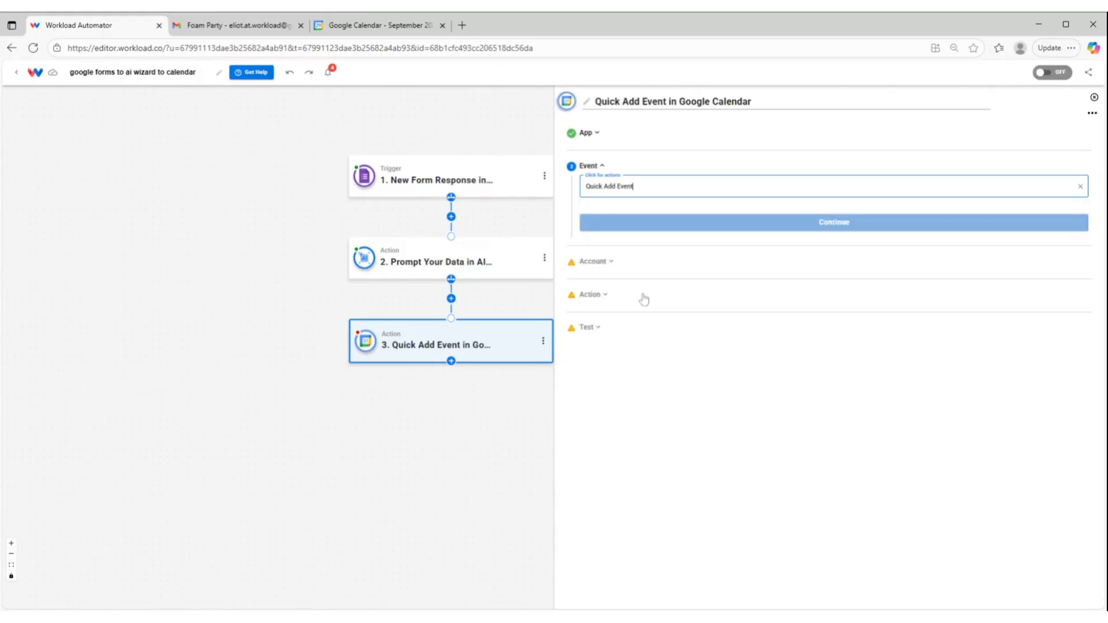
click(668, 224)
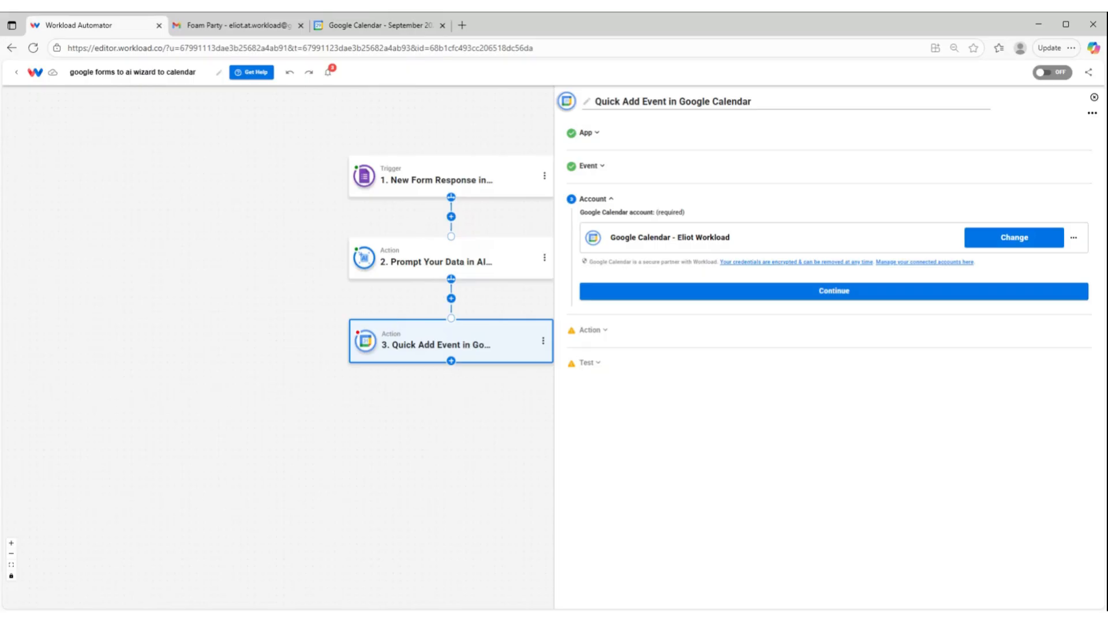
click(715, 291)
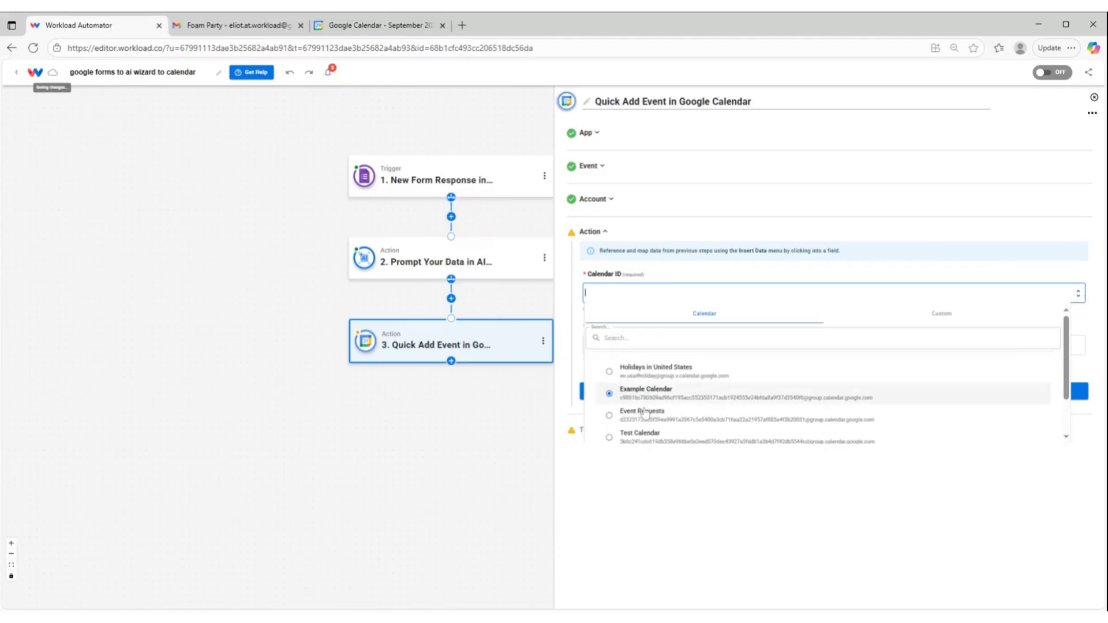
Choose Test Calendar as the Calendar ID and start the event text with "Interview with" plus the AI Wizard's answers_1 value
click(650, 435)
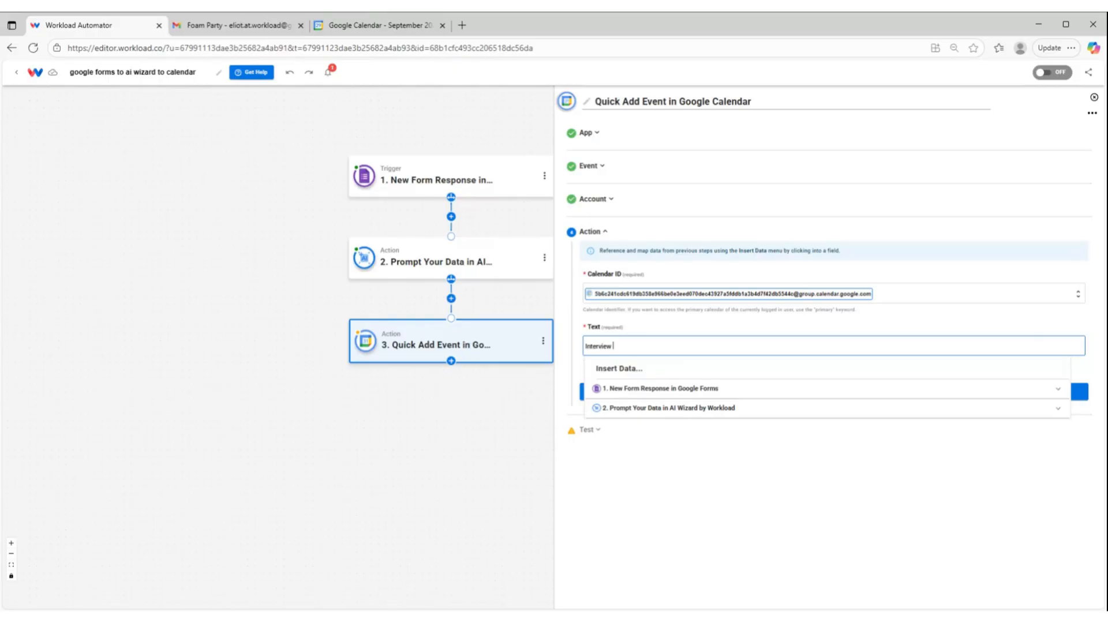
text(with)
click(669, 408)
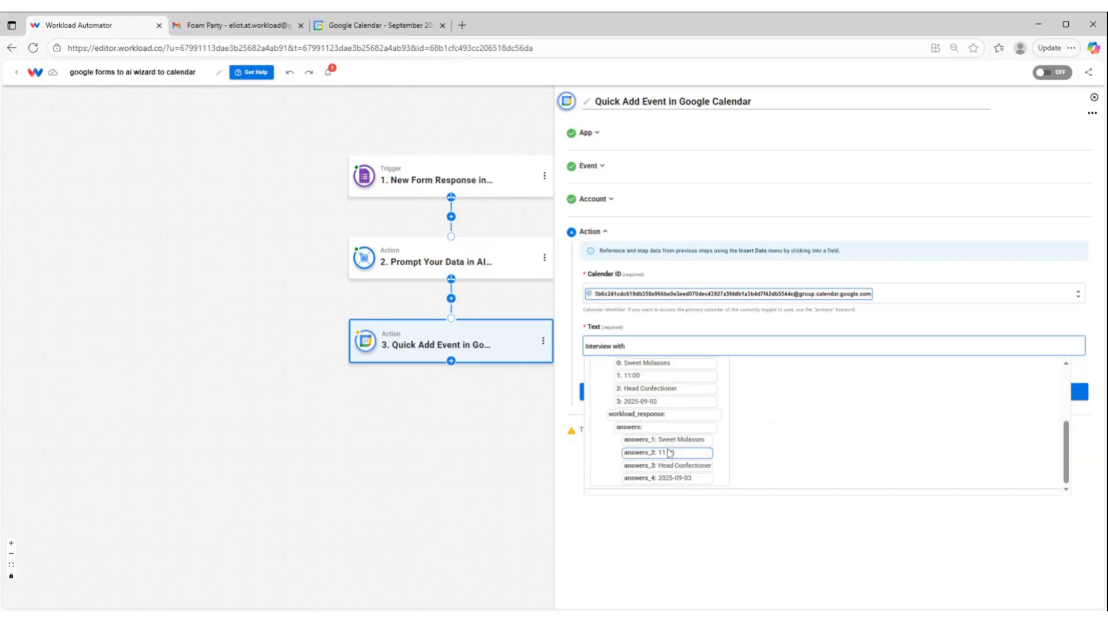
scroll(667, 459, down, 1)
scroll(669, 455, down, 1)
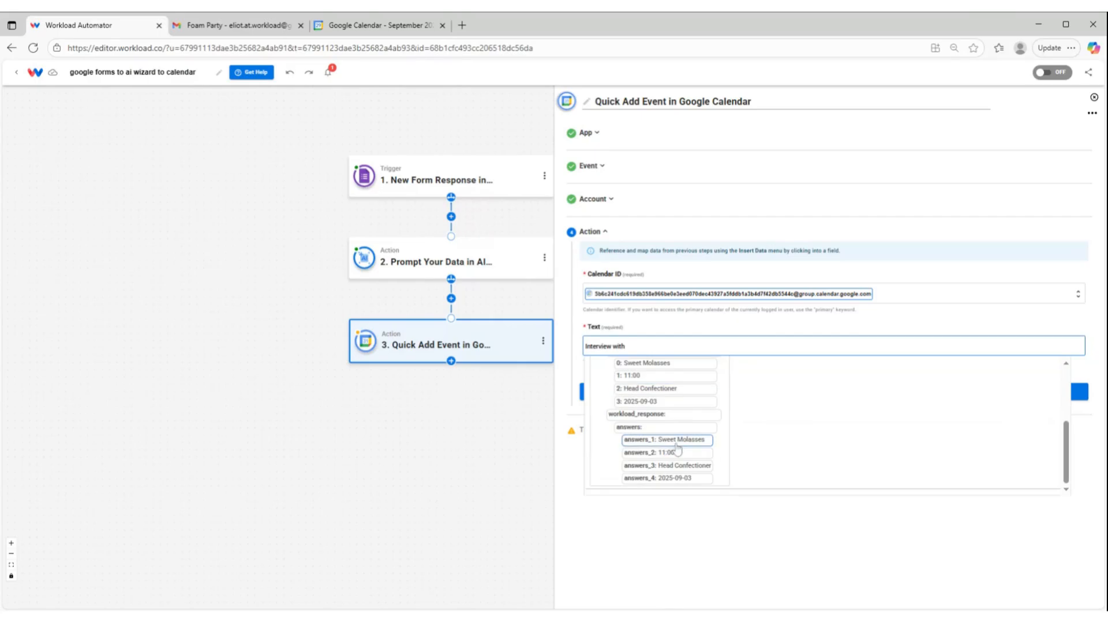
click(669, 440)
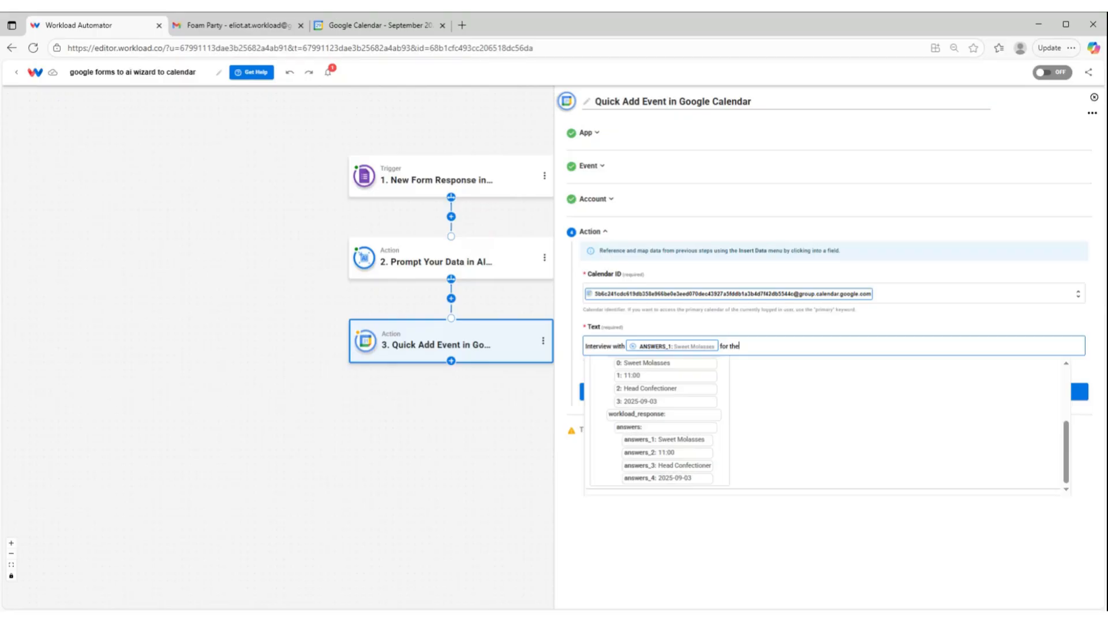
Extend the event text with "for the position of" answers_3, "at" answers_2 and "on" answers_4, using the AI Wizard's mapped answers
text(for the position of)
click(670, 465)
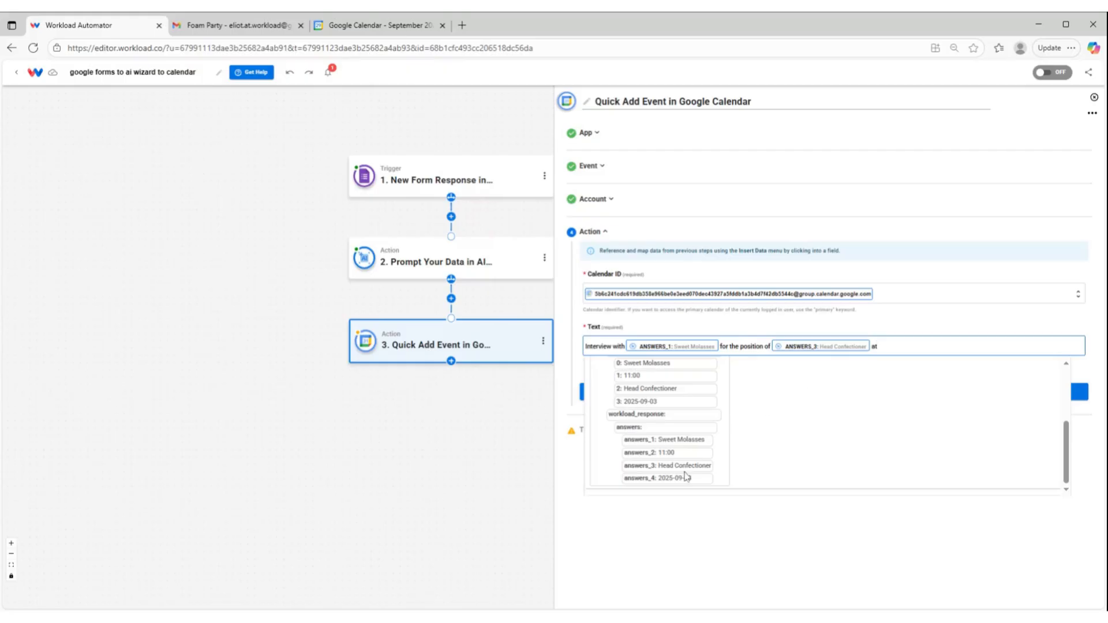
click(667, 453)
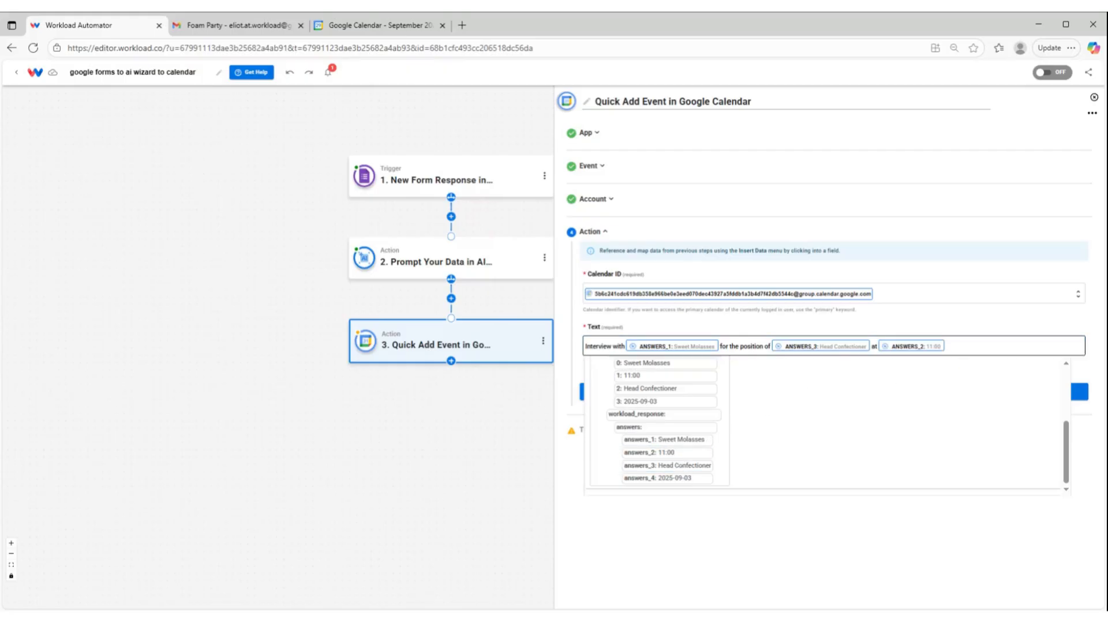
click(963, 347)
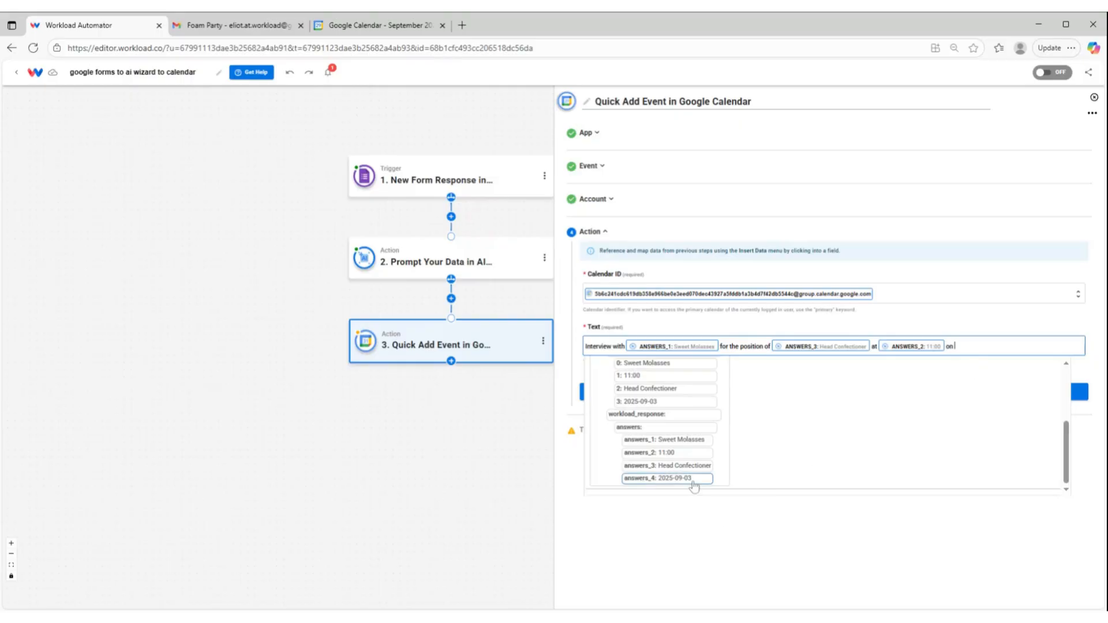
click(664, 478)
click(919, 323)
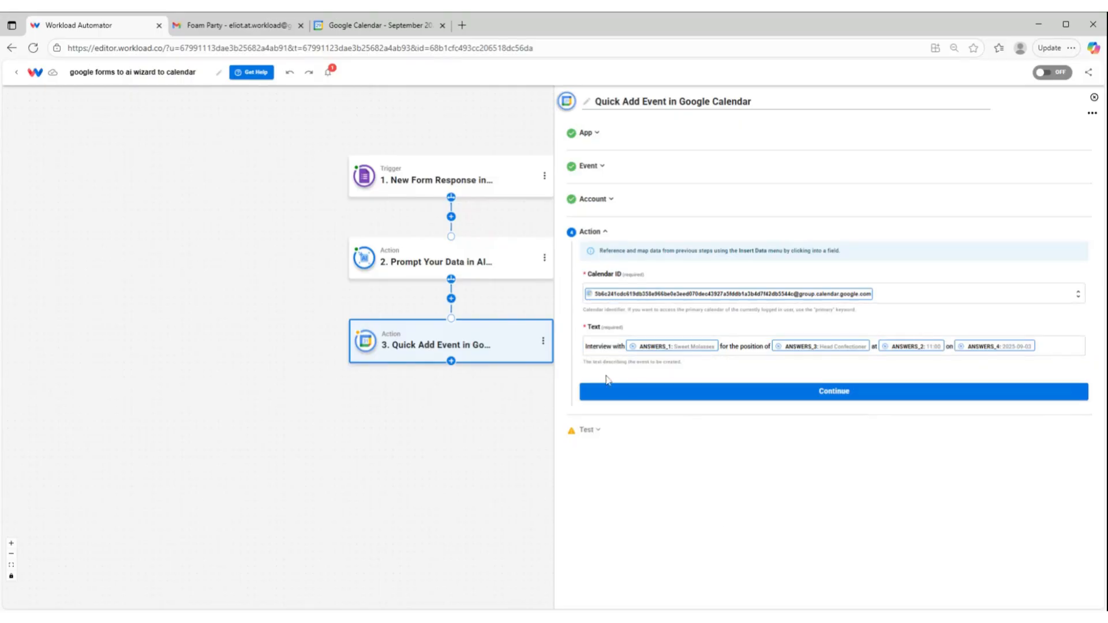
Test the Quick Add Event action with the mapped data, review the returned event details and finish the step
click(626, 392)
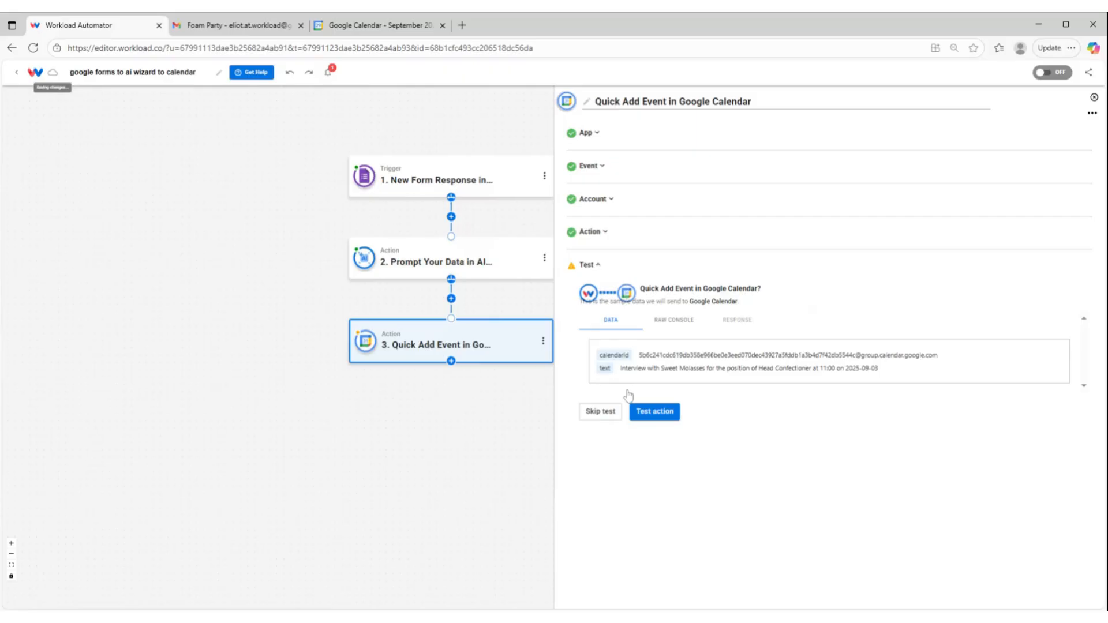
click(646, 412)
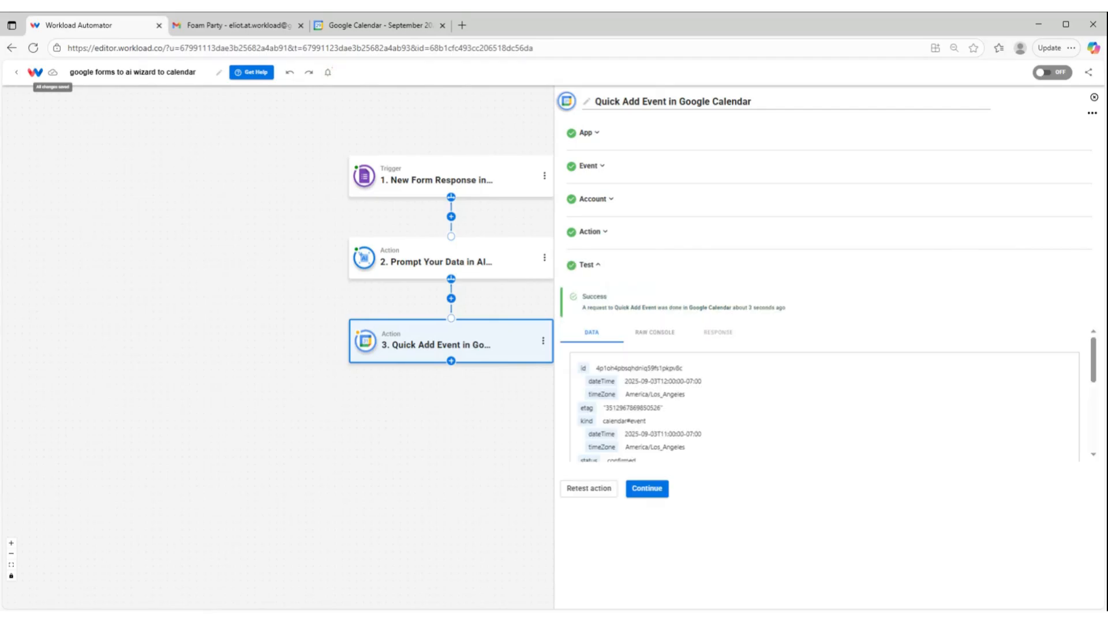
scroll(629, 432, down, 10)
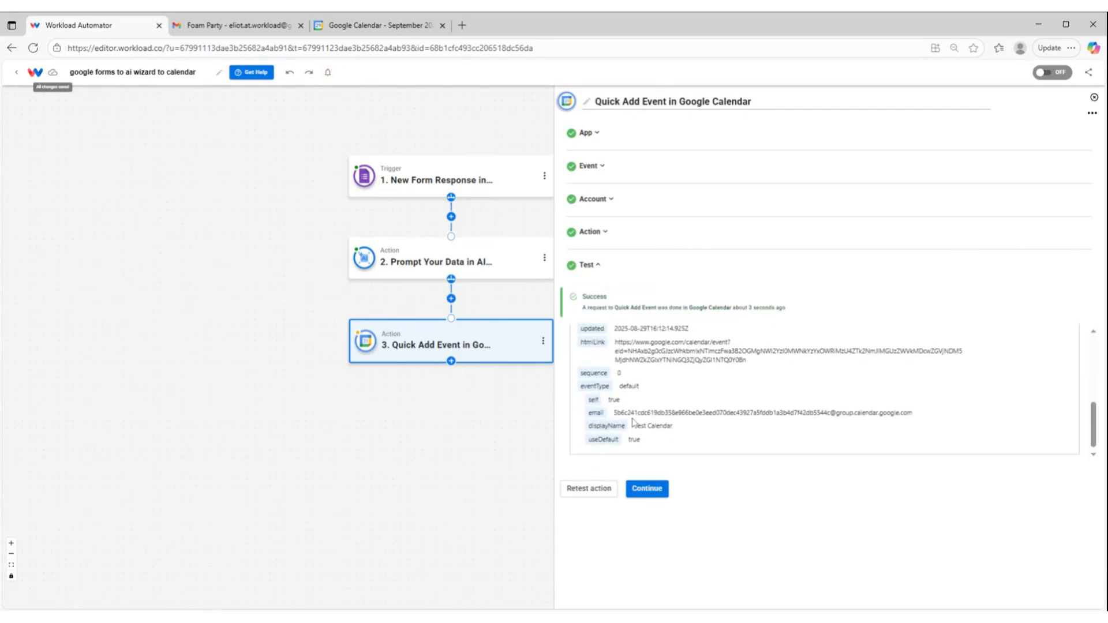
click(629, 487)
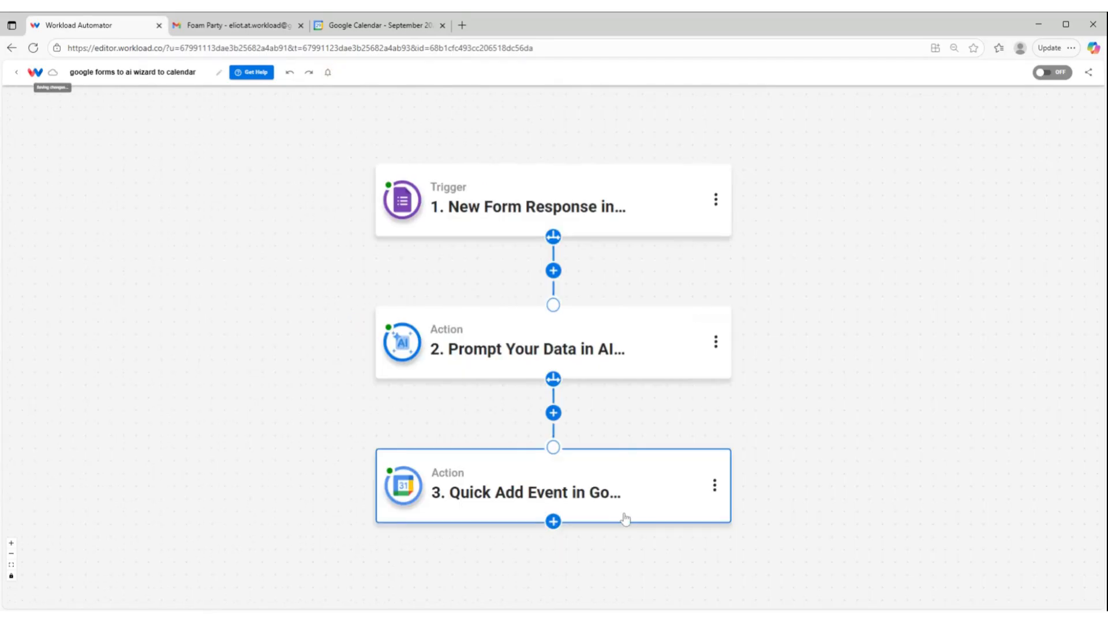
Switch to Google Calendar and check the details of the 11am interview event on Wednesday, September 3
click(350, 23)
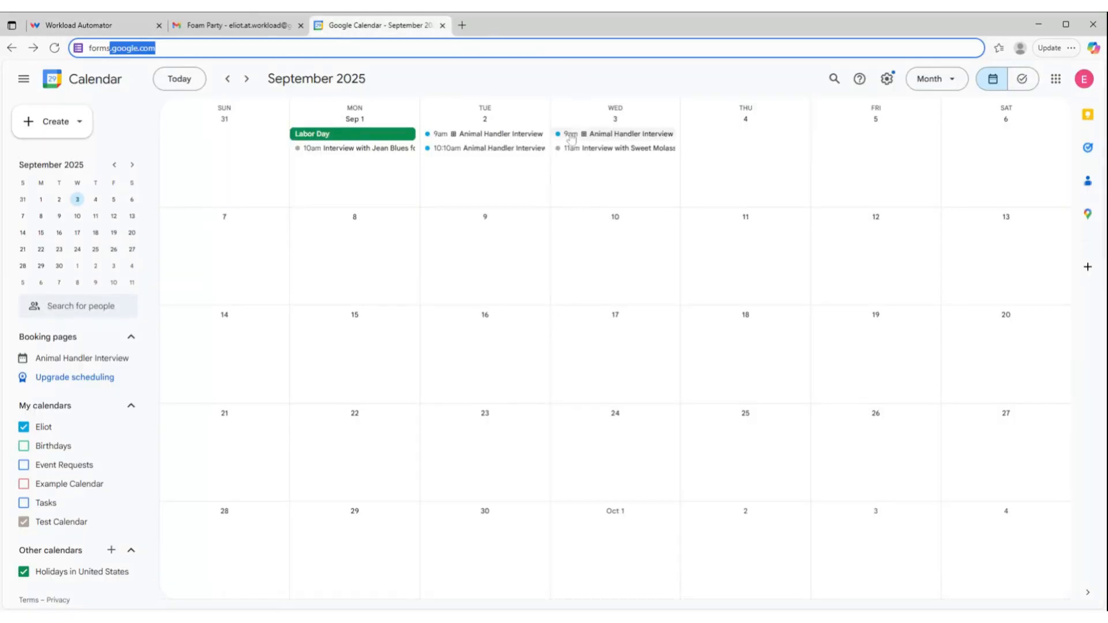
click(609, 152)
click(609, 152)
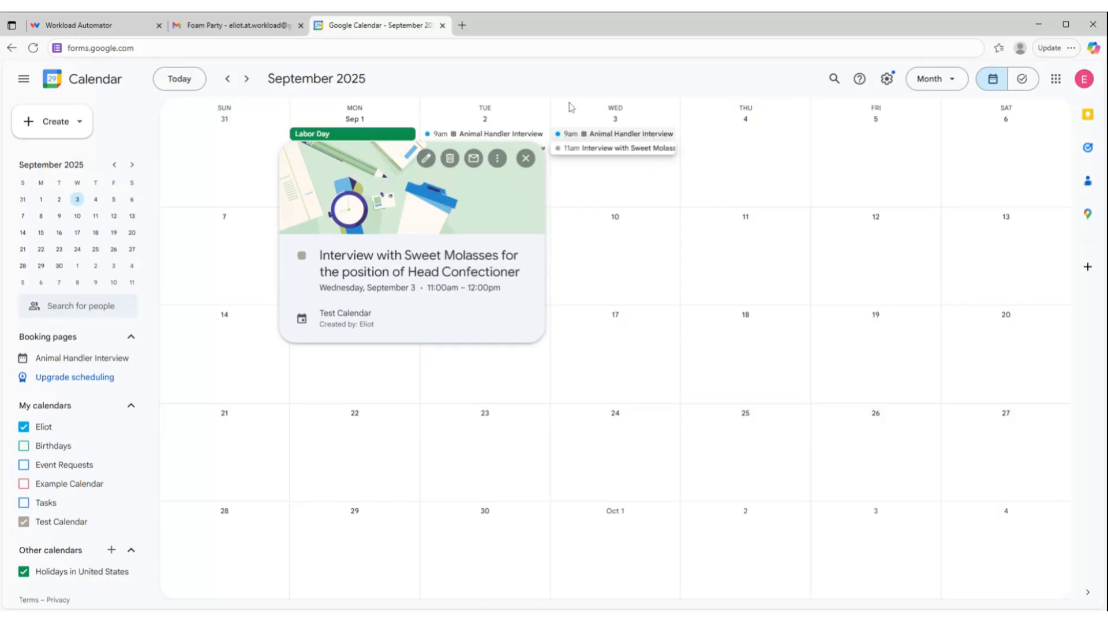
click(525, 159)
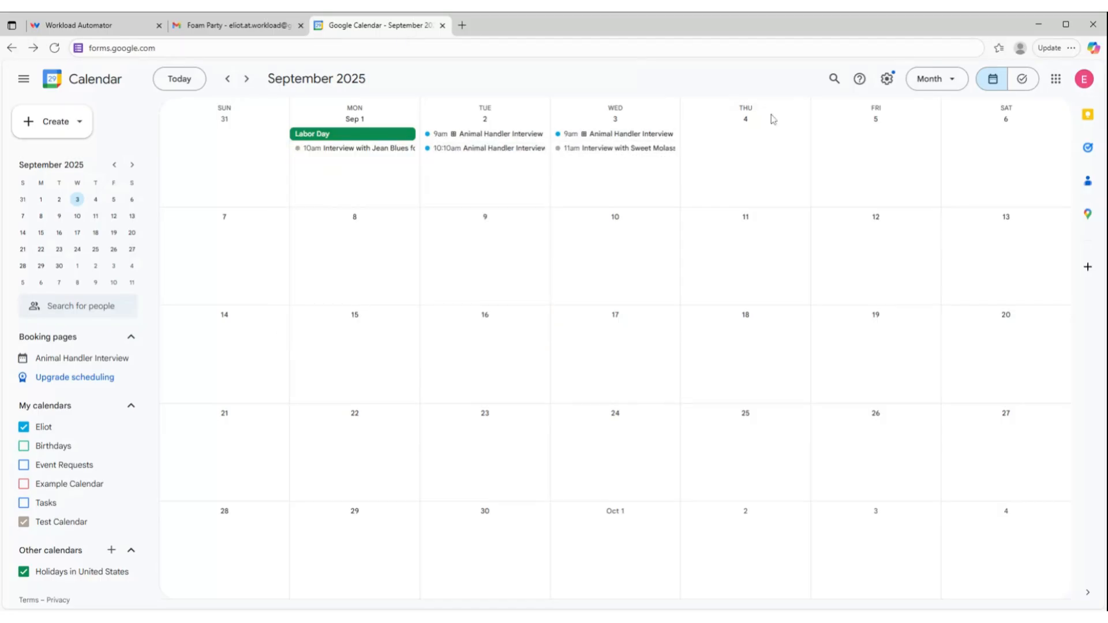
Return to Workload and activate the finished three-step workflow
click(108, 24)
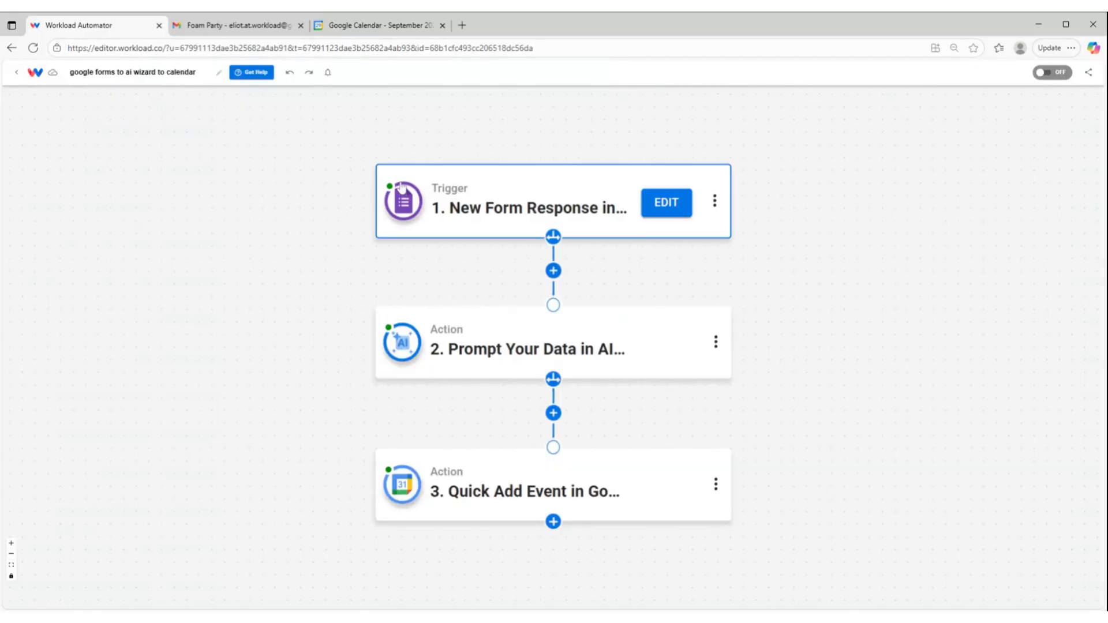
mouse_move(377, 332)
mouse_move(398, 478)
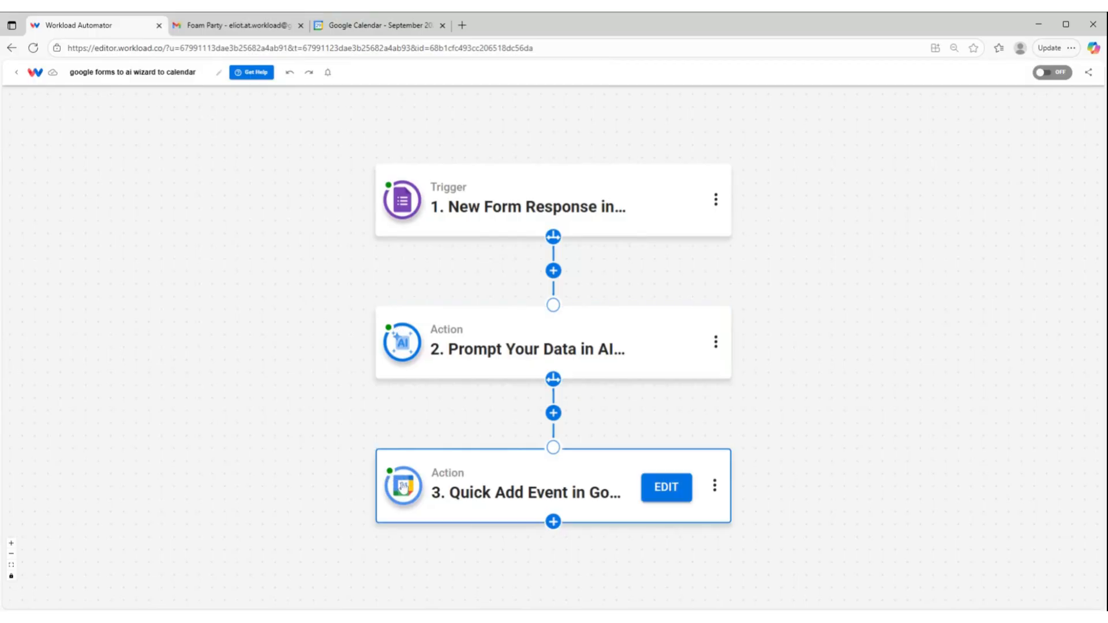
click(1056, 74)
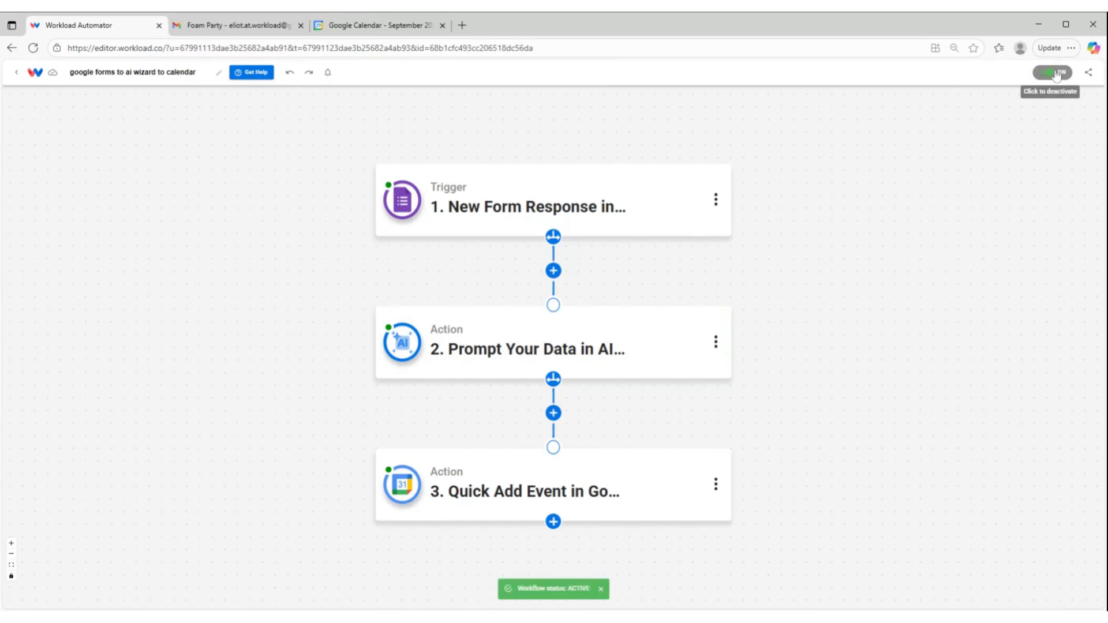